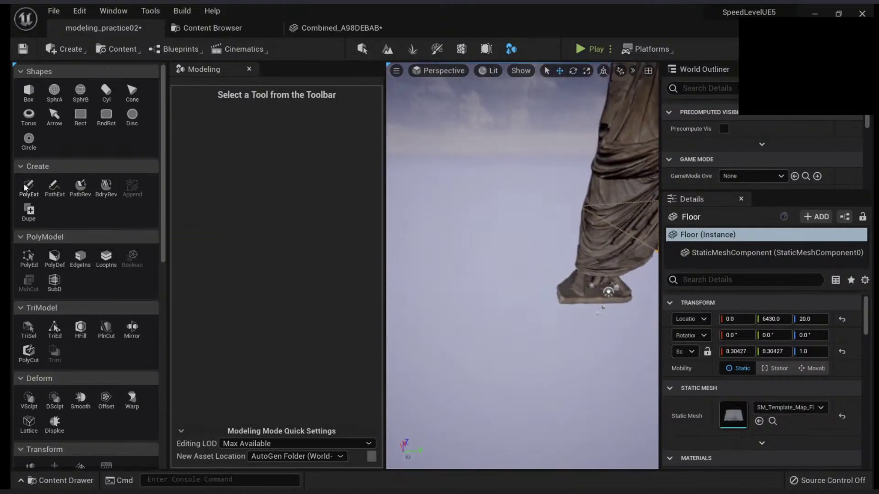
Place three upright boxes on the checkered floor with the Box tool and complete the tool.
mouse_move(476, 305)
right_down()
mouse_move(517, 304)
mouse_move(550, 284)
mouse_move(481, 307)
right_up()
key(w)
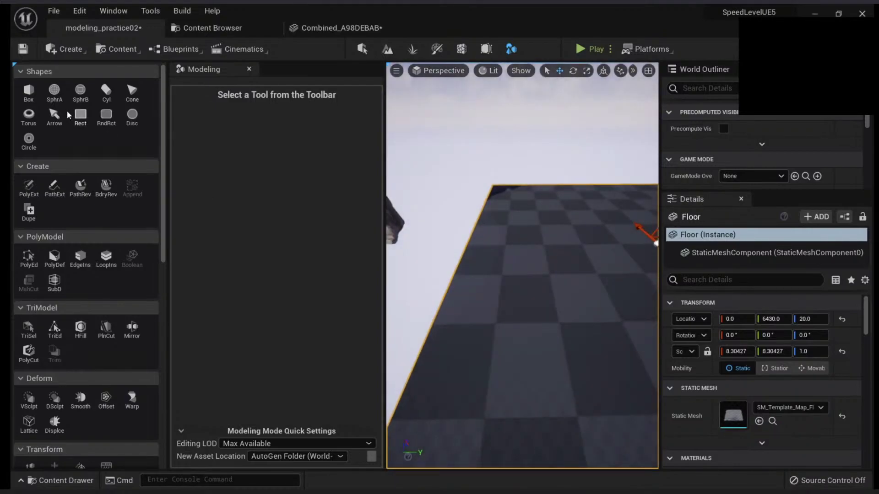
click(28, 92)
click(557, 282)
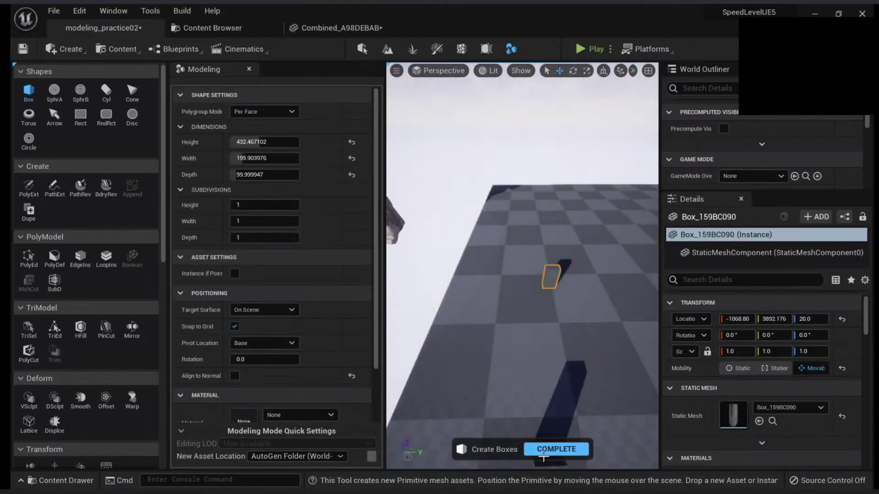
click(549, 322)
right_drag(540, 321, 527, 320)
click(486, 321)
click(555, 450)
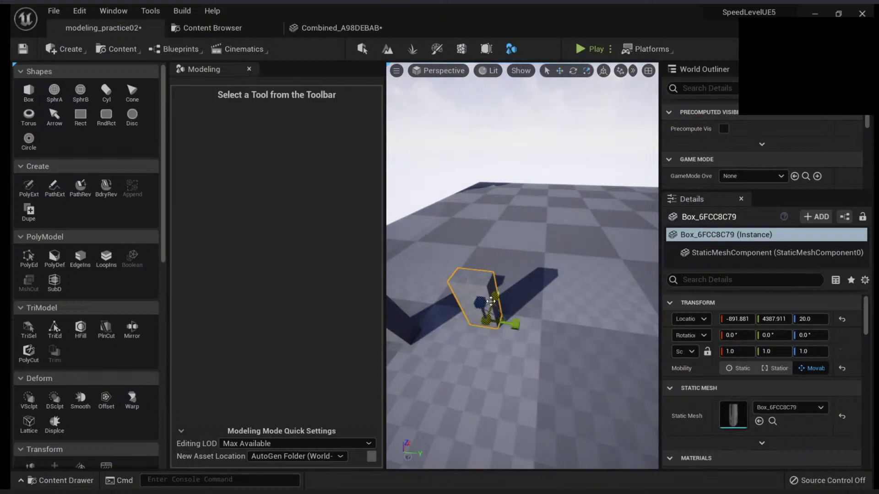
Stretch the last placed box into a long thin wall, scaled to about 24.5 in X and 0.58 in Y.
drag(491, 301, 488, 352)
drag(515, 322, 458, 323)
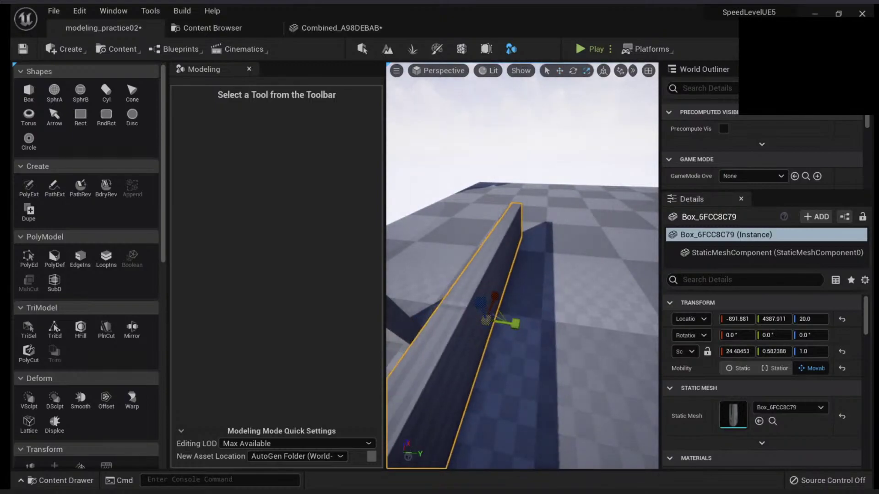
Duplicate the long wall and rotate the copy so the two walls form a corner at the far end.
right_drag(458, 323, 467, 311)
alt+drag(517, 310, 547, 213)
key(e)
drag(559, 272, 616, 244)
key(w)
key(w)
key(Escape)
Select both corner walls together and place a duplicate of the pair beside them to form a corridor.
mouse_move(514, 278)
right_down()
mouse_move(513, 260)
mouse_move(513, 278)
right_up()
click(513, 279)
ctrl+click(595, 219)
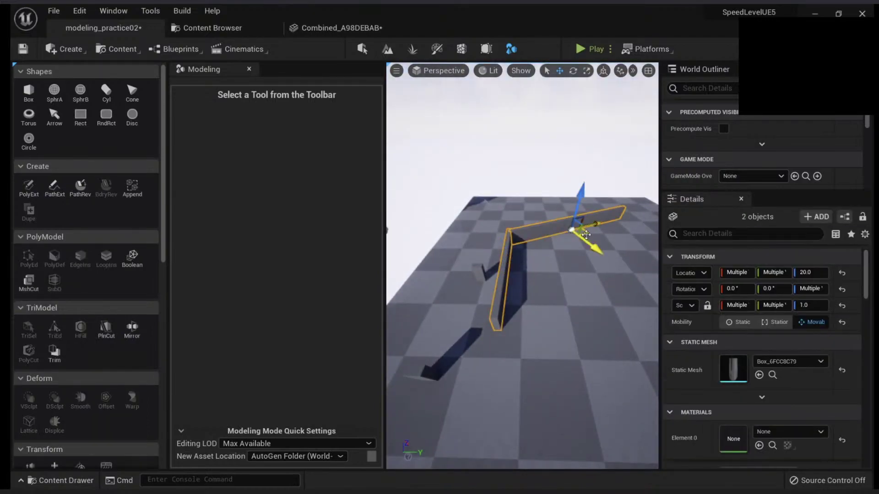
alt+drag(586, 235, 636, 244)
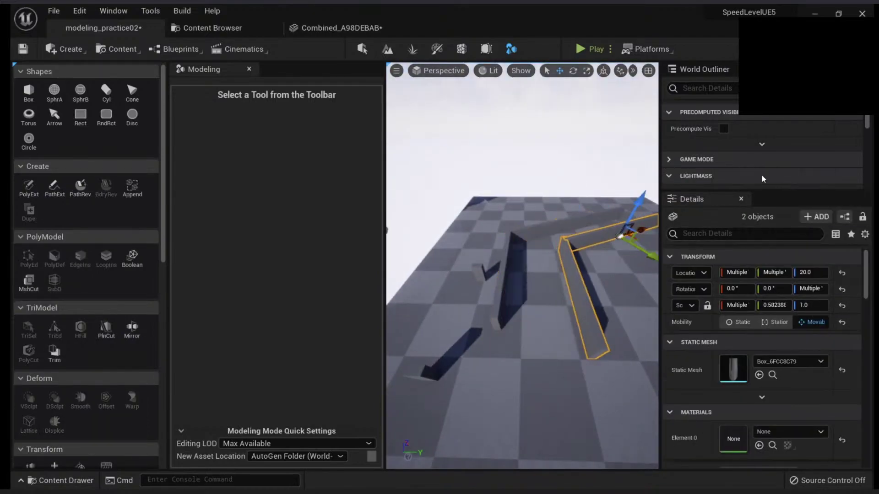
Set the GameMode Override to GM_Knight and start playing the level from the floor near the walls.
click(737, 175)
click(778, 271)
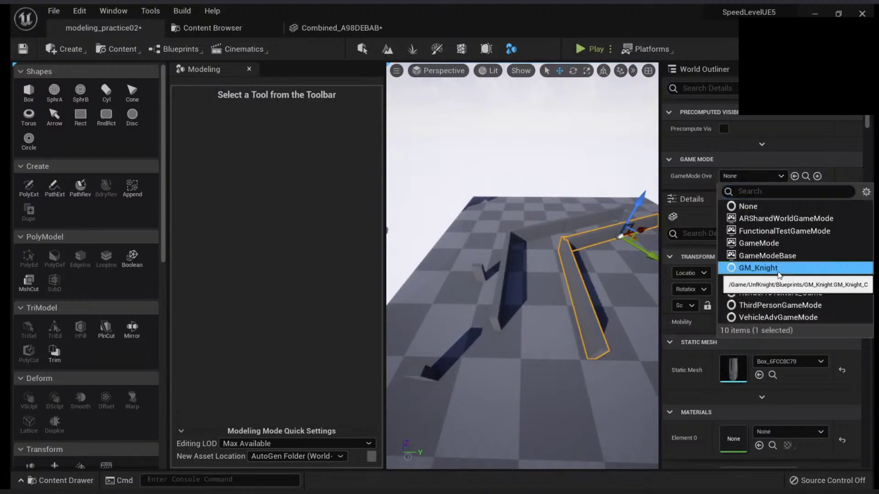
key(w)
right_drag(532, 336, 532, 344)
right_click(532, 338)
click(568, 453)
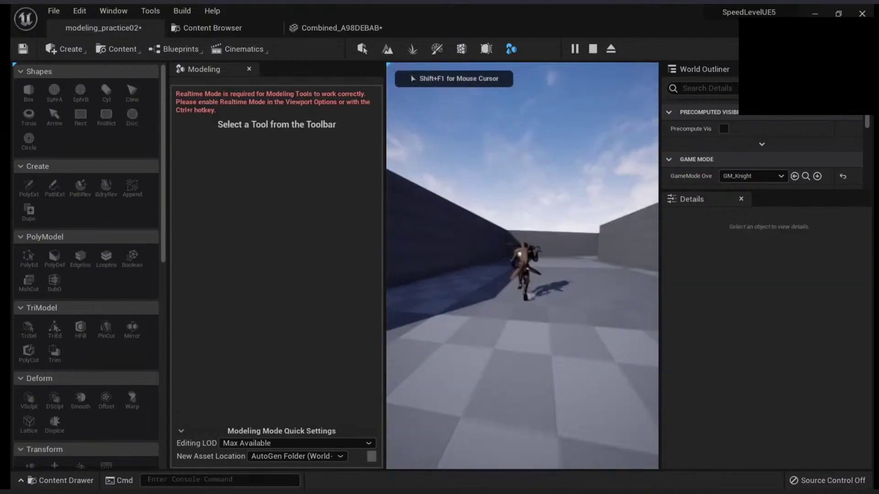
Run the knight around the walls in full screen to test their collision, and end the play session.
key(F11)
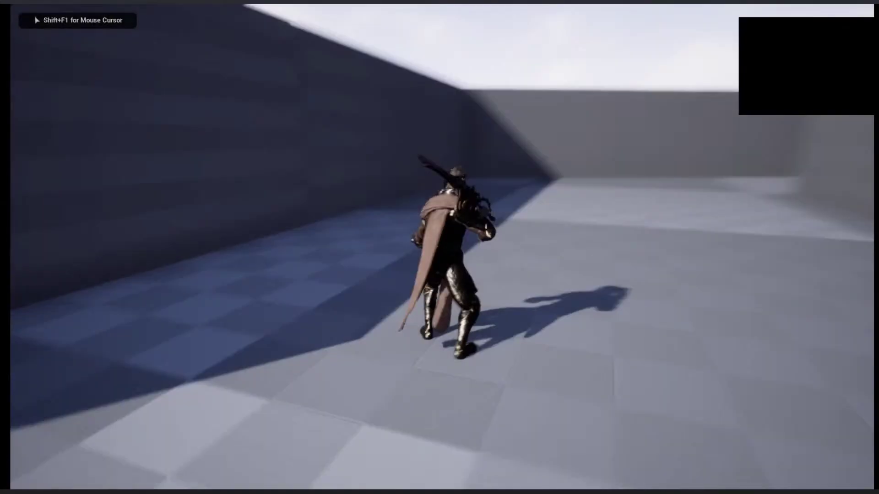
key(a)
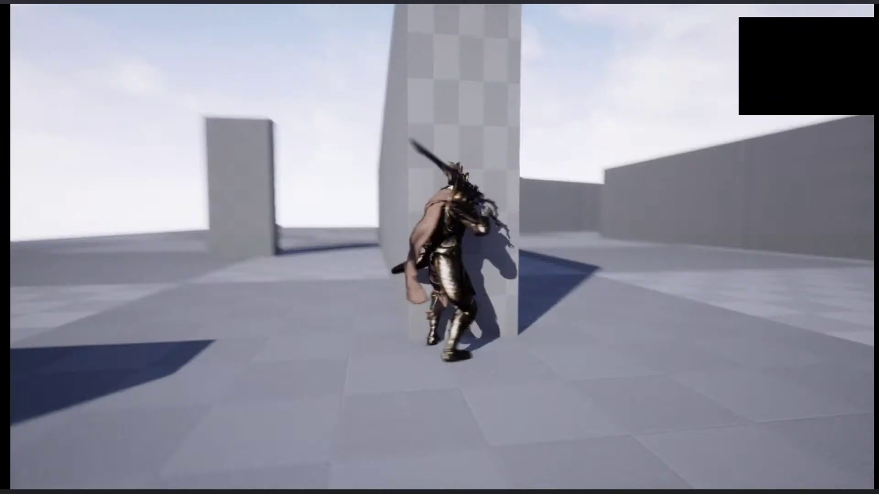
key(F11)
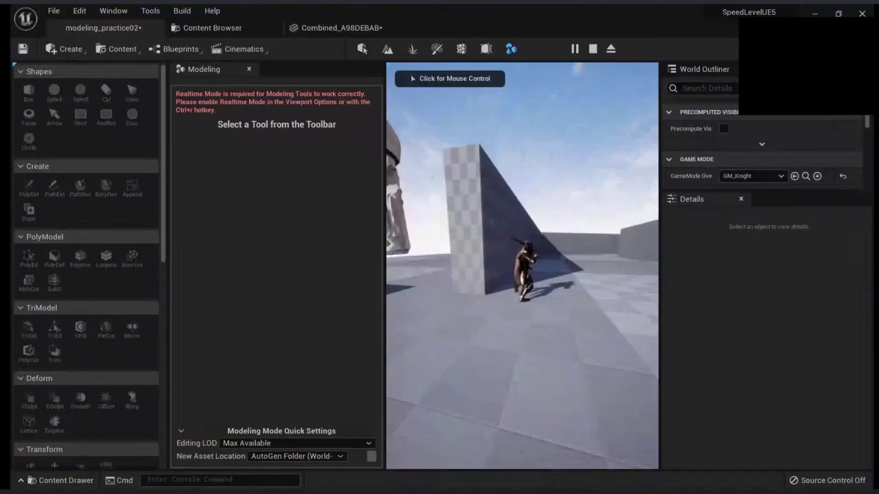
key(Escape)
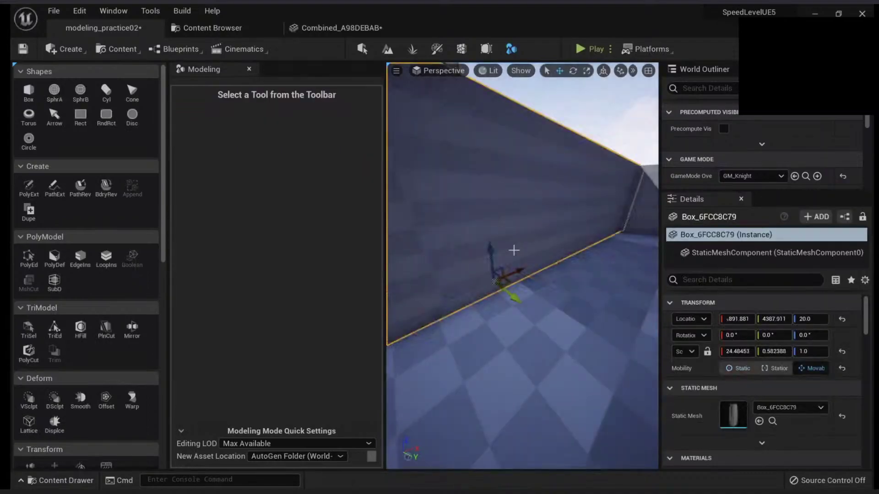
Look over the walls, select the first long wall and open its static mesh asset.
right_drag(522, 265, 522, 298)
right_drag(577, 291, 479, 264)
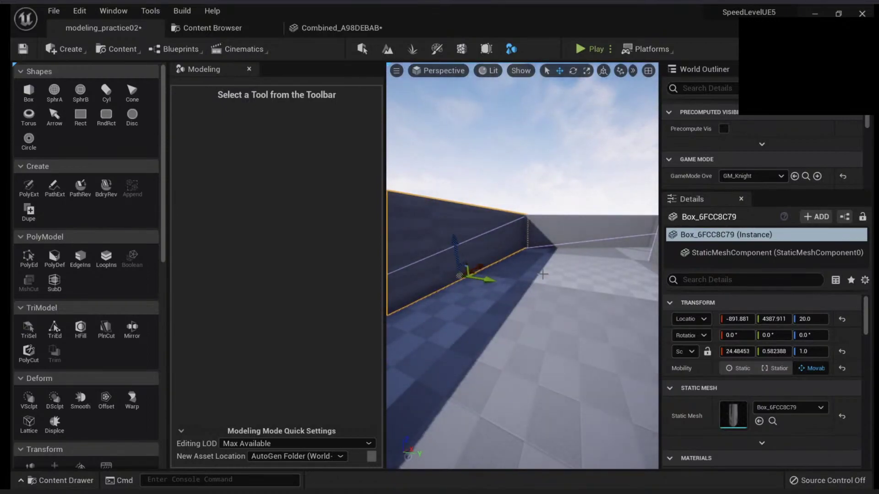
right_drag(543, 274, 560, 263)
click(601, 256)
click(503, 262)
right_drag(546, 210, 488, 327)
click(488, 328)
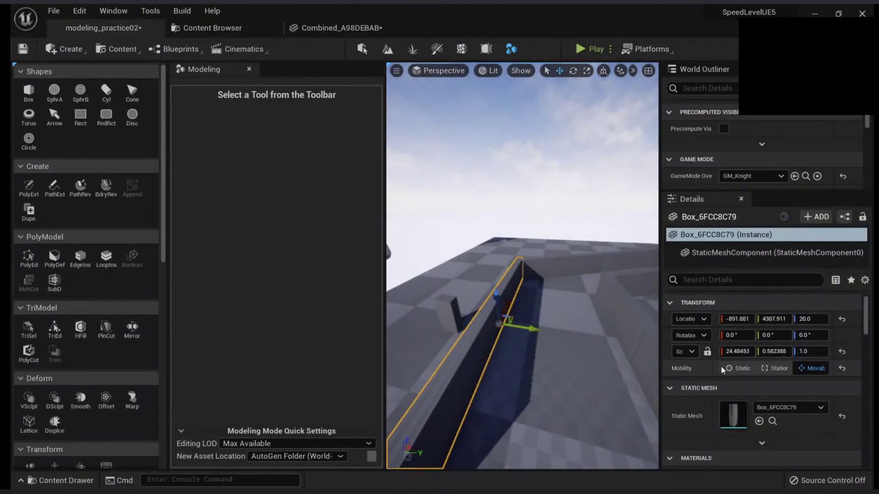
double_click(733, 409)
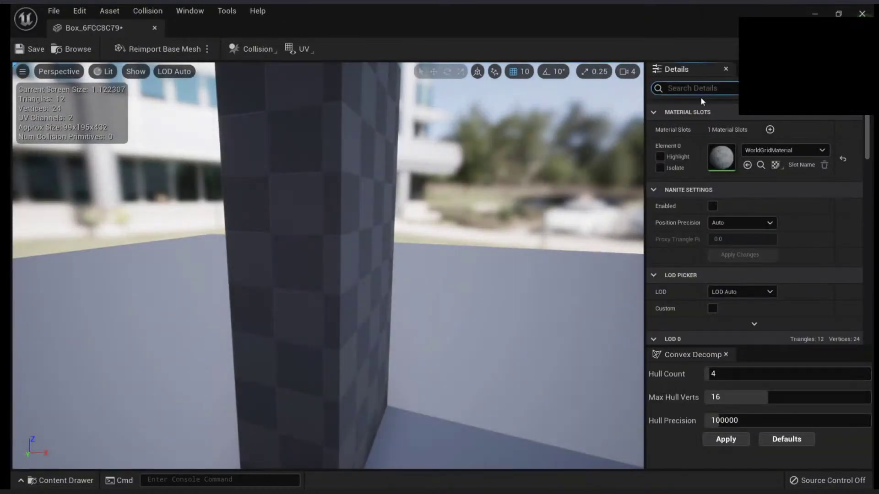
Search the mesh details for "compl" and review the Collision Complexity options without changing them.
text(com)
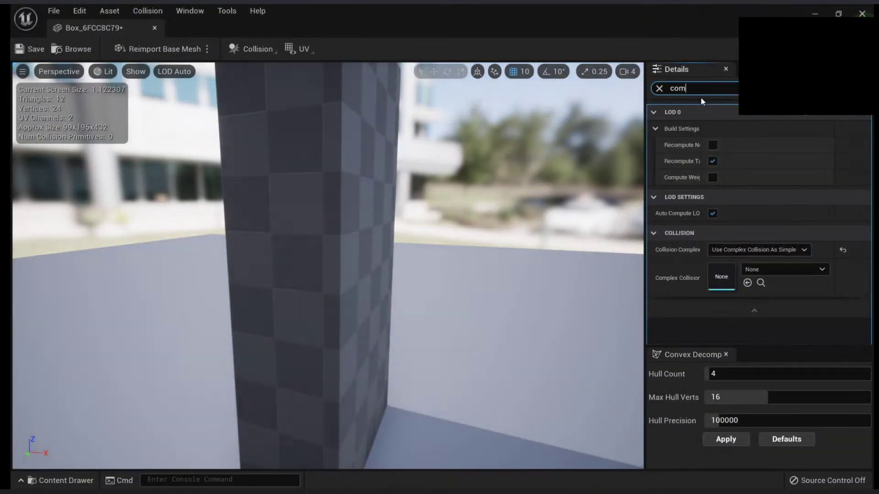
text(pl)
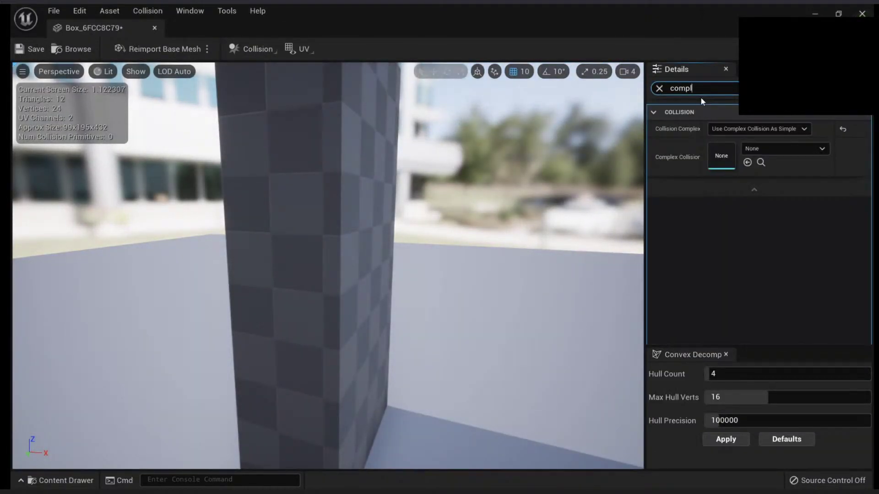
click(737, 129)
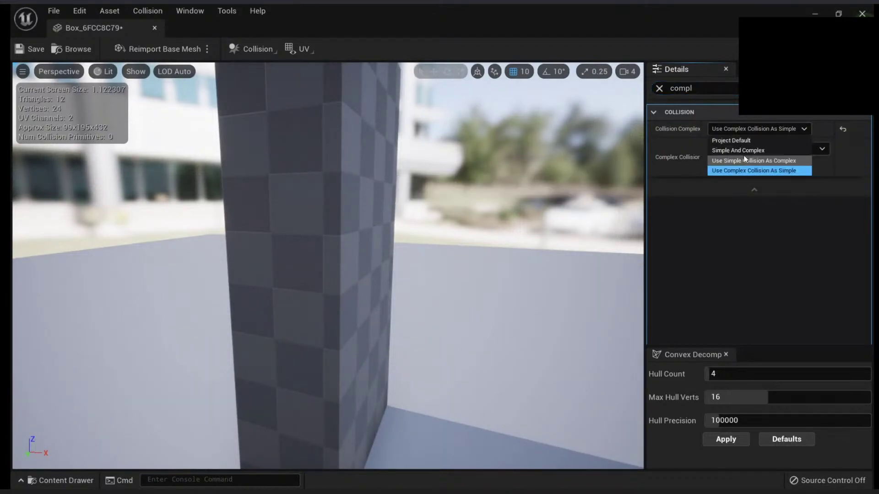
click(728, 251)
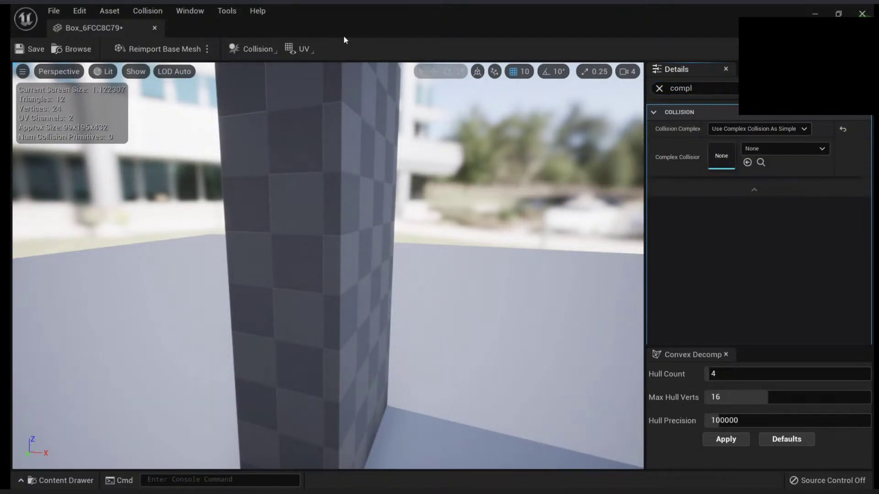
click(758, 129)
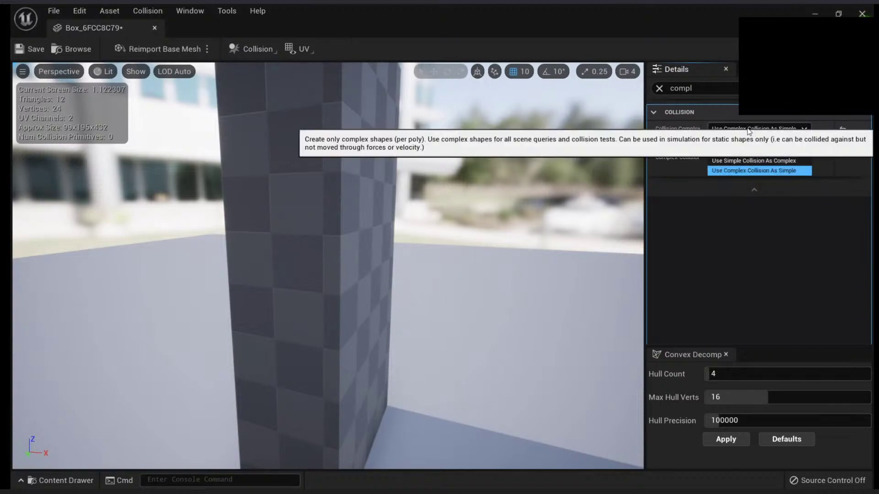
click(722, 248)
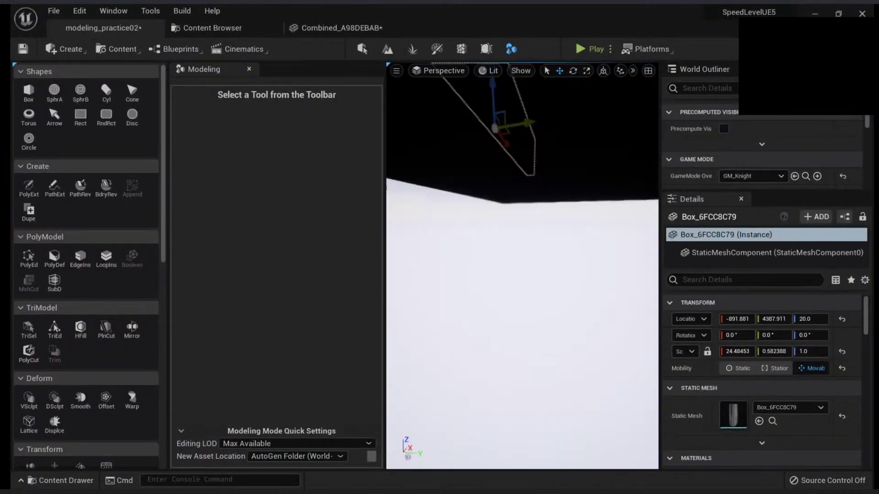
right_drag(522, 265, 563, 285)
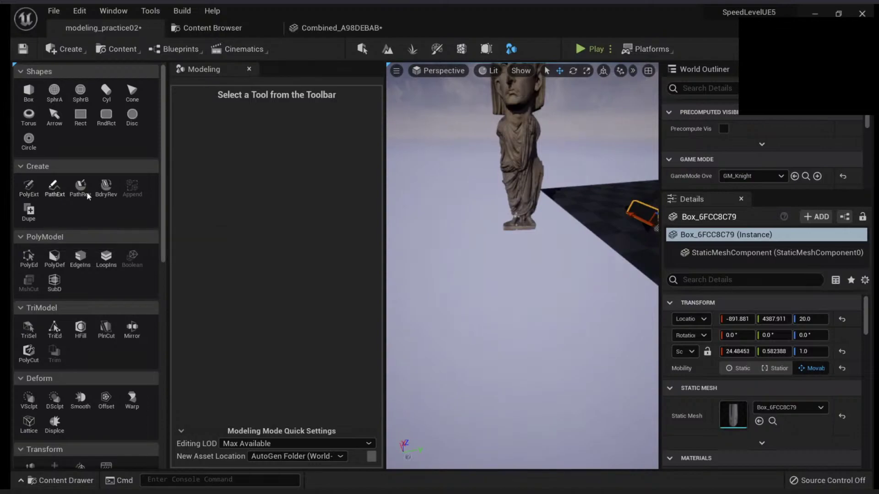
click(32, 167)
click(32, 168)
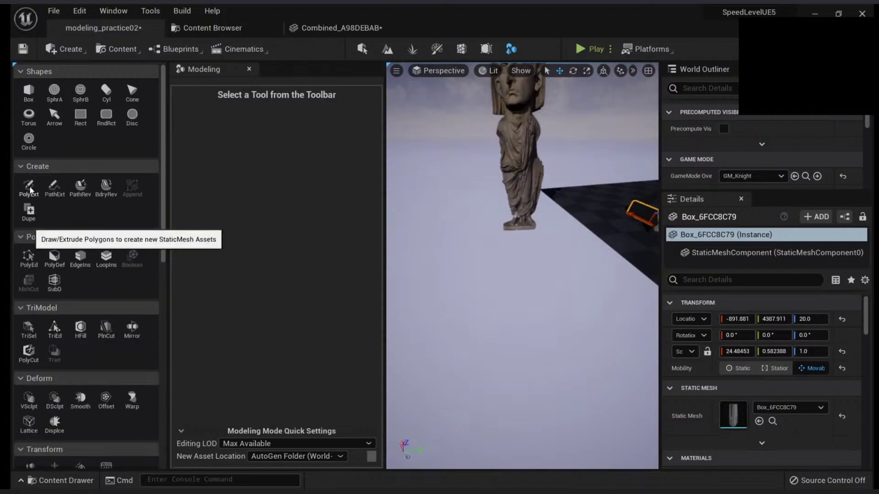
click(29, 188)
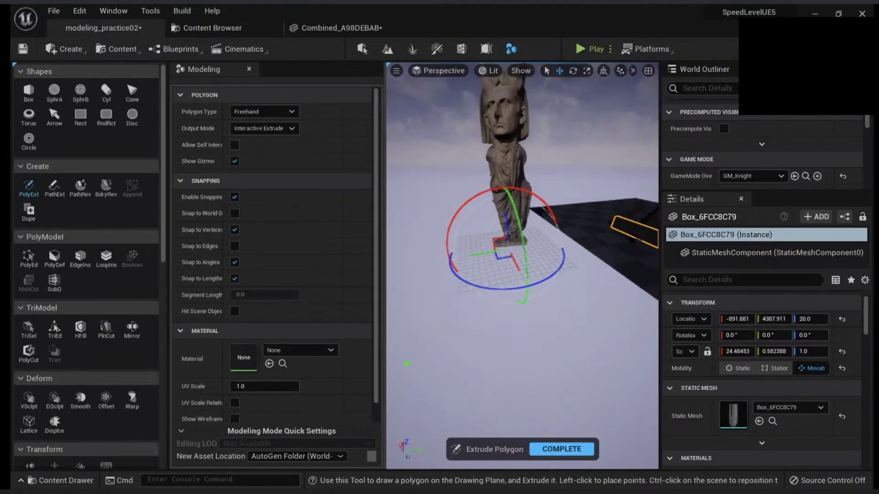
key(w)
right_drag(407, 364, 429, 333)
key(s)
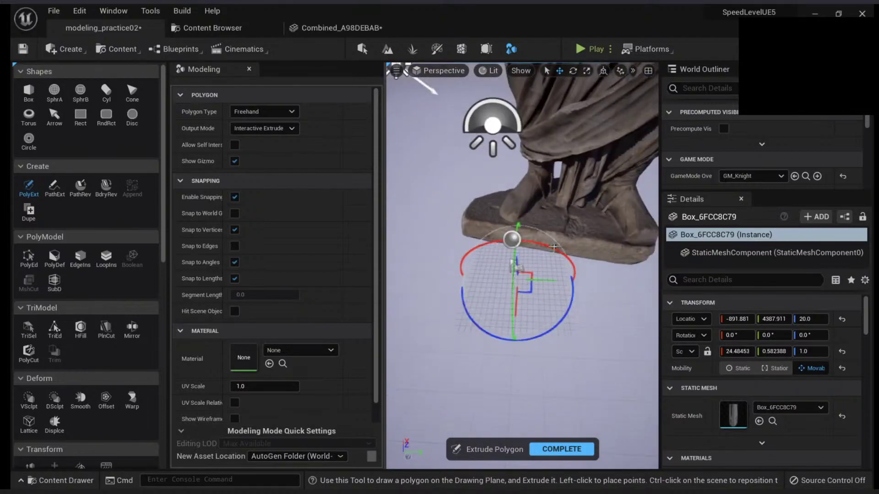
In selection mode, move the statue toward the checkered floor, to about X 2214 and Y 4007.
key(shift+1)
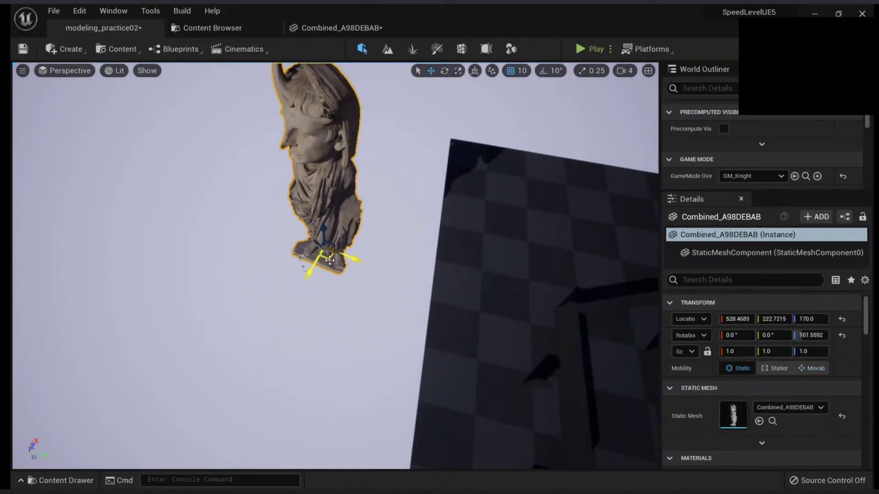
drag(329, 261, 637, 192)
right_drag(636, 192, 625, 119)
In Modeling mode, draw a freehand L-shaped polygon on the cleared ground with PolyExt, extrude it upward and complete the tool.
key(shift+5)
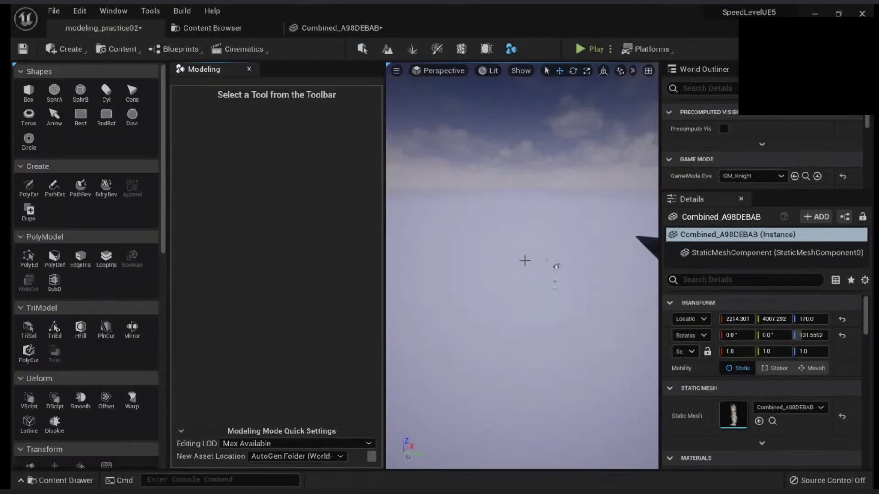
key(f)
click(28, 188)
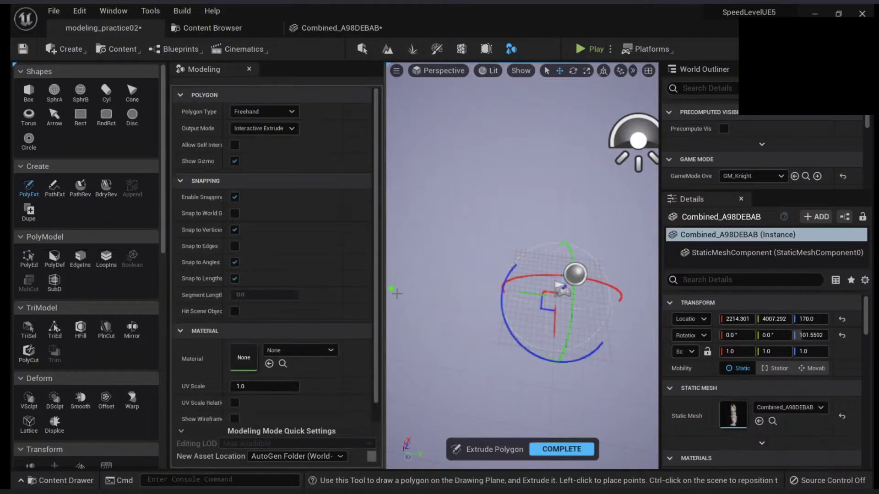
right_drag(549, 298, 481, 293)
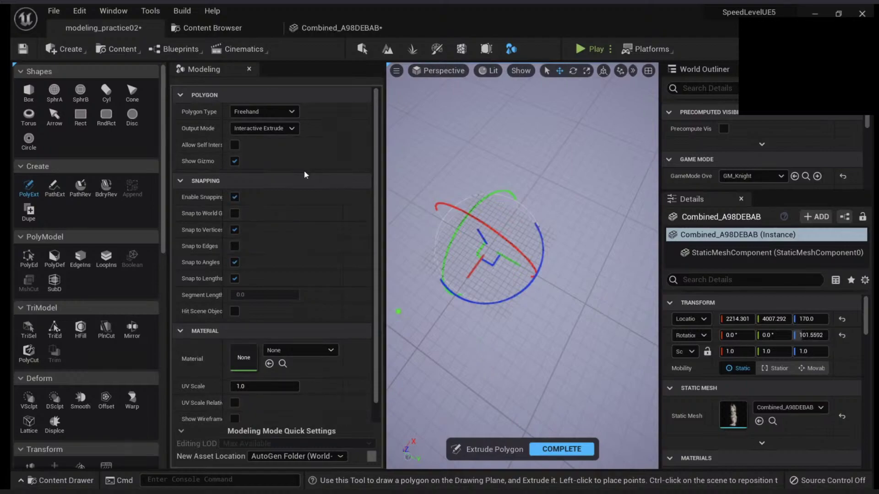
click(264, 112)
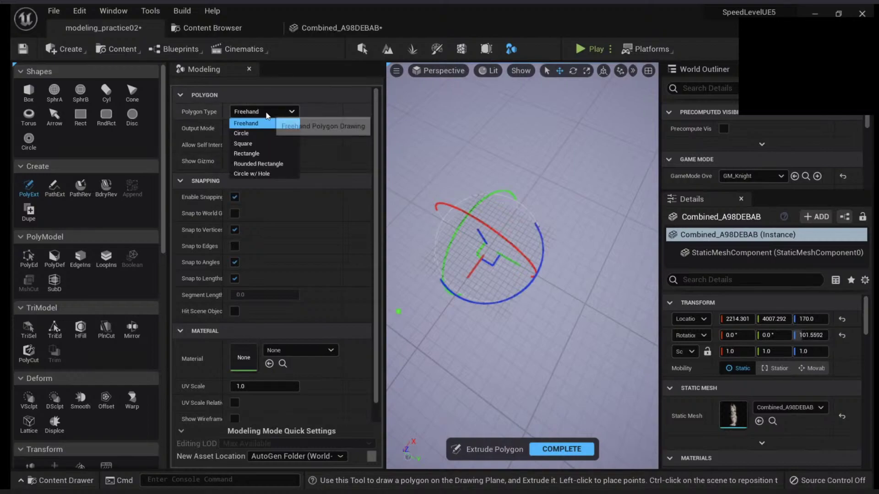
click(266, 115)
mouse_move(435, 229)
right_down()
mouse_move(476, 238)
mouse_move(499, 225)
right_up()
right_drag(440, 278, 454, 281)
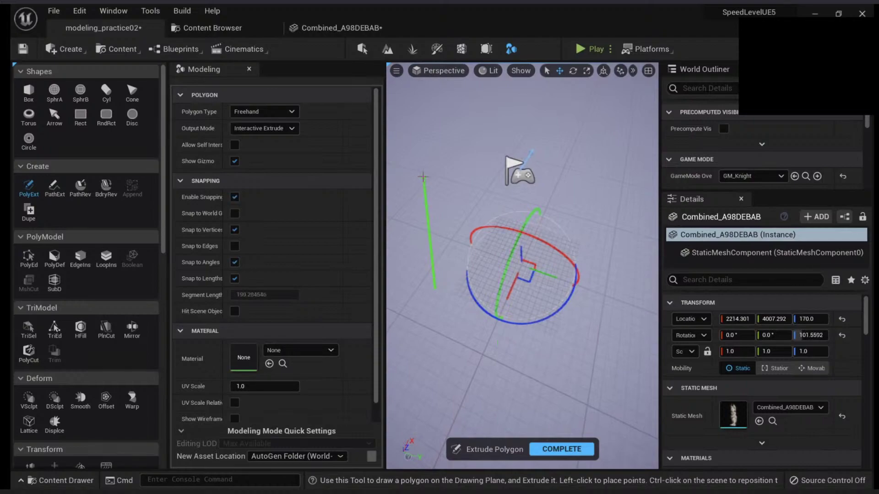
click(636, 110)
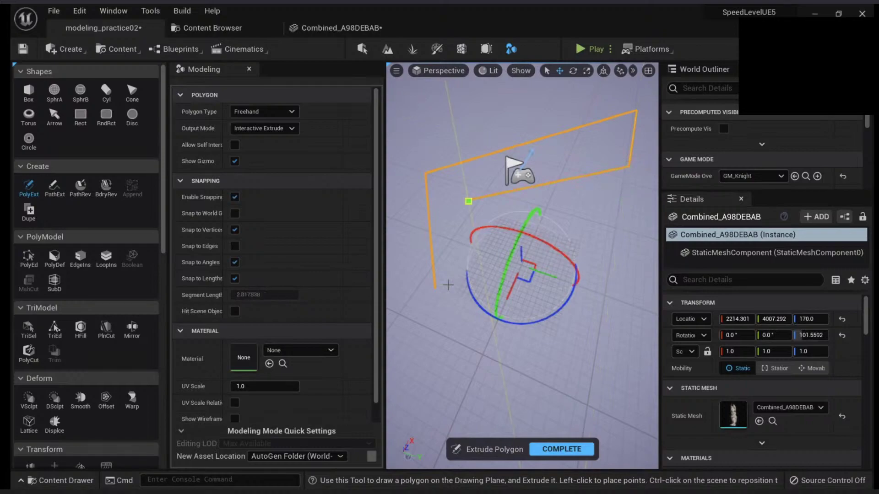
click(434, 288)
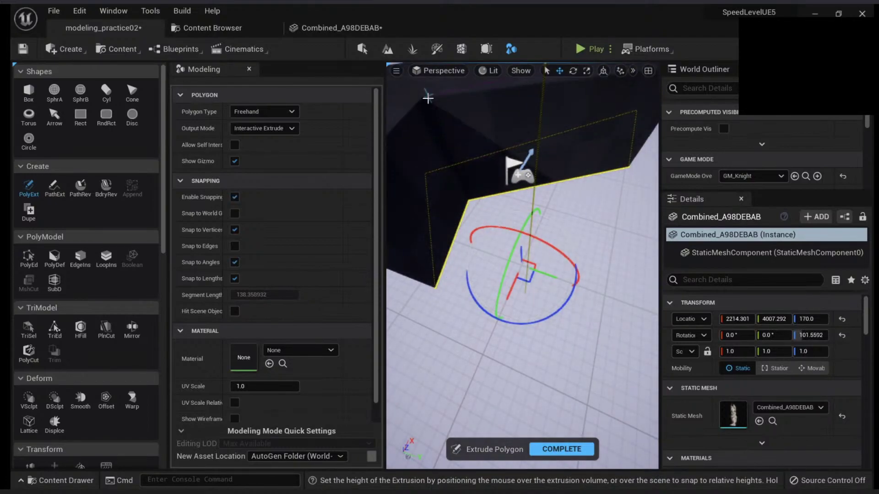
click(434, 125)
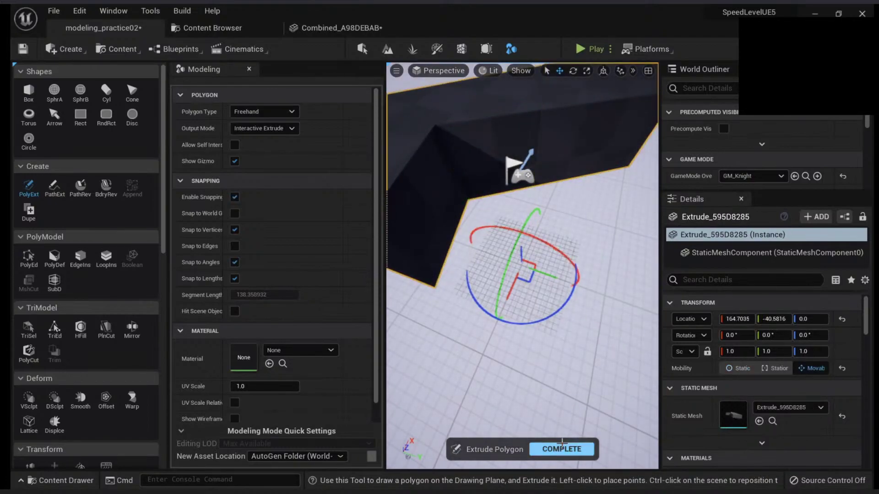
click(562, 449)
Examine the extruded L-shaped block and the open ground beside it.
key(s)
right_drag(522, 274, 520, 332)
key(w)
key(s)
key(w)
key(s)
key(w)
key(s)
Draw a larger freehand six-sided polygon beside the L-shaped block with PolyExt, extrude it upward interactively and complete the tool.
click(29, 187)
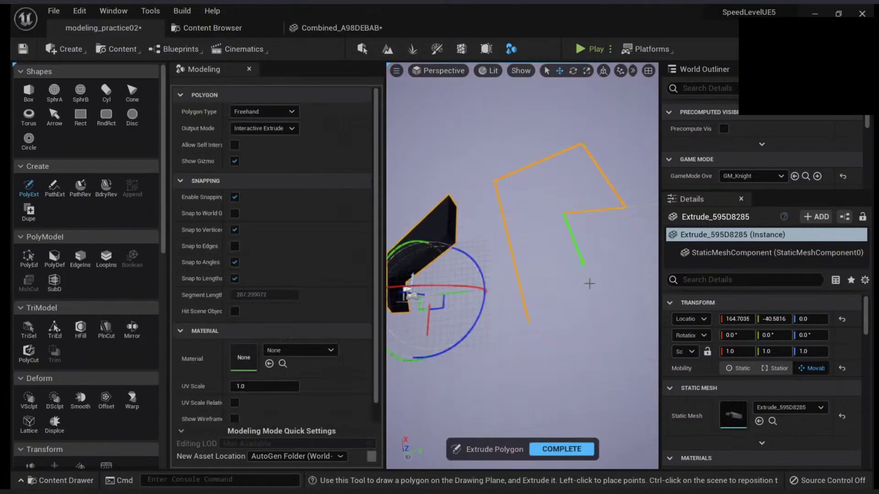
click(529, 337)
click(538, 290)
right_drag(538, 289, 526, 243)
key(s)
click(562, 450)
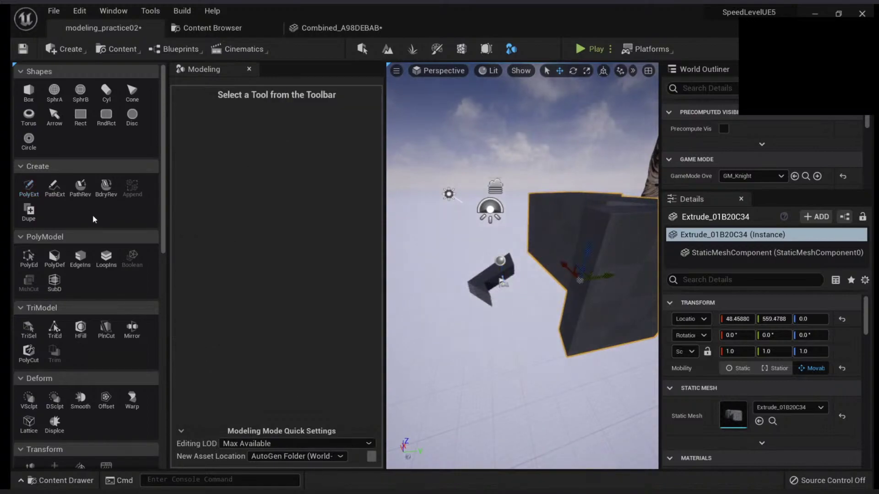
Restart PolyExt with the output mode Extrude To Height and an extrude height of 500.
click(28, 186)
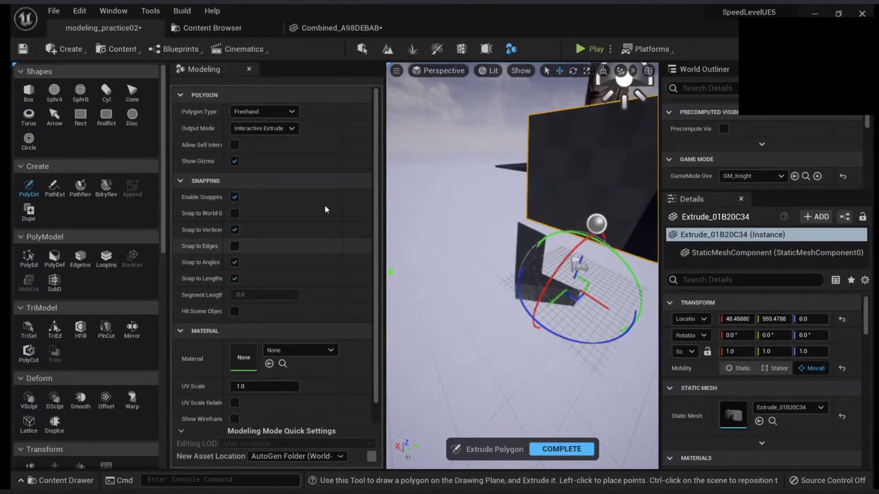
click(287, 129)
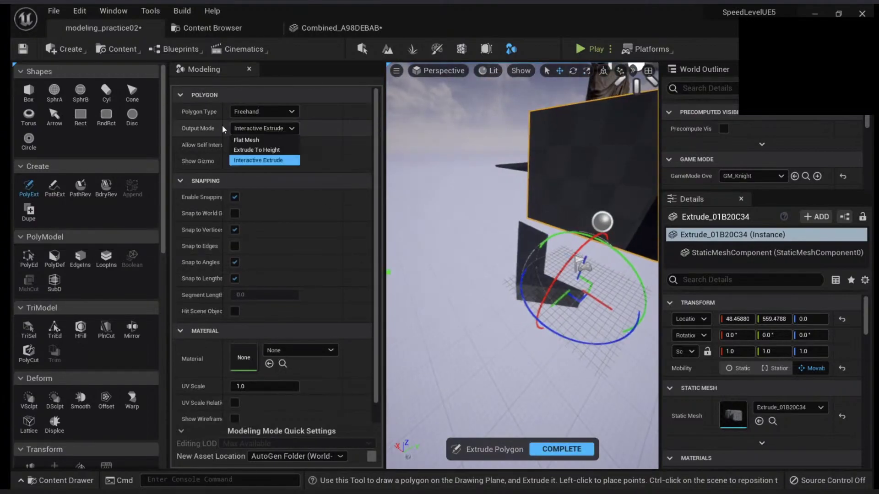
click(275, 151)
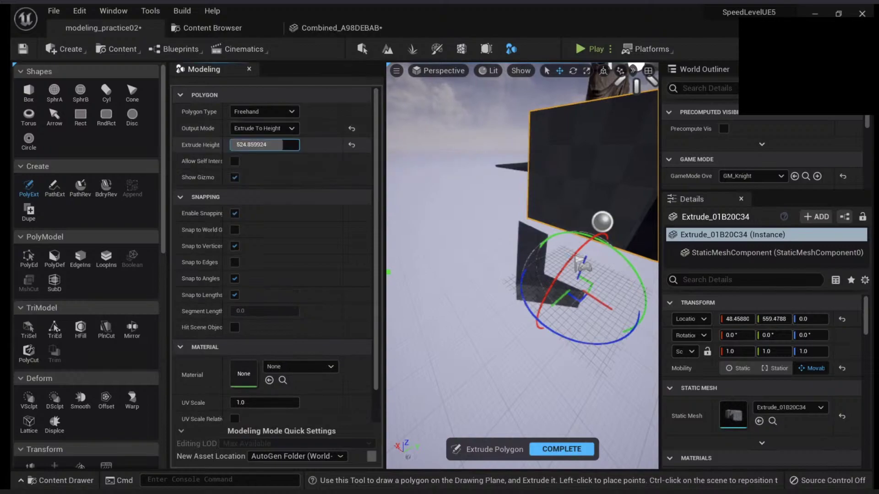
click(282, 145)
text(500)
key(Return)
Draw a closed freehand four-sided polygon on the empty ground to create the fixed-height block, and complete the tool.
alt+drag(463, 324, 425, 325)
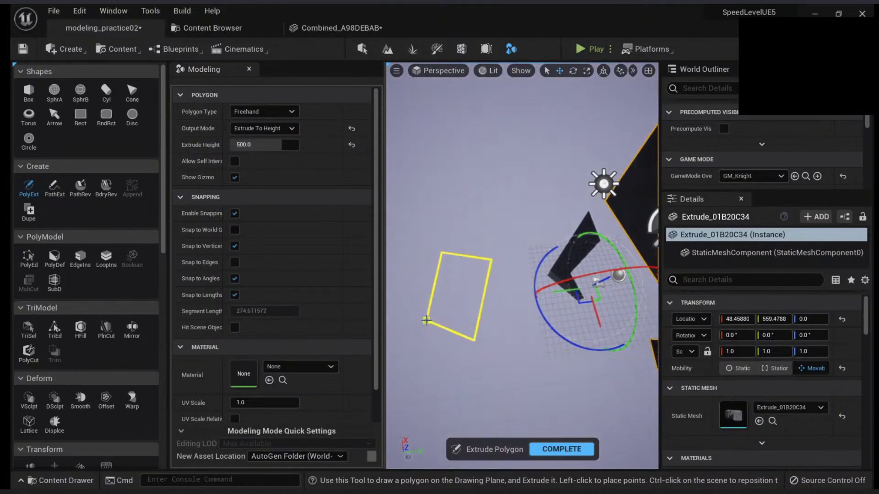
click(427, 320)
alt+drag(477, 311, 481, 256)
right_drag(514, 355, 531, 366)
click(560, 447)
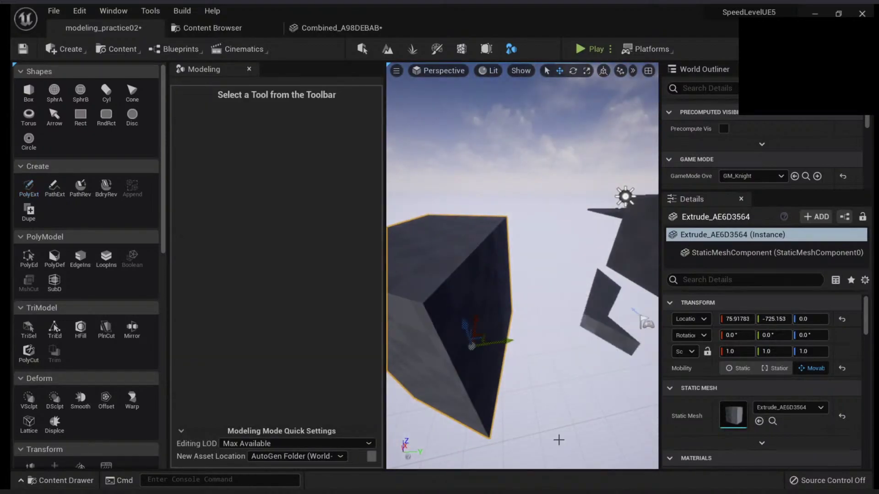
Restart PolyExt, return the output mode to Interactive Extrude and set the polygon type to Circle.
click(30, 187)
click(276, 132)
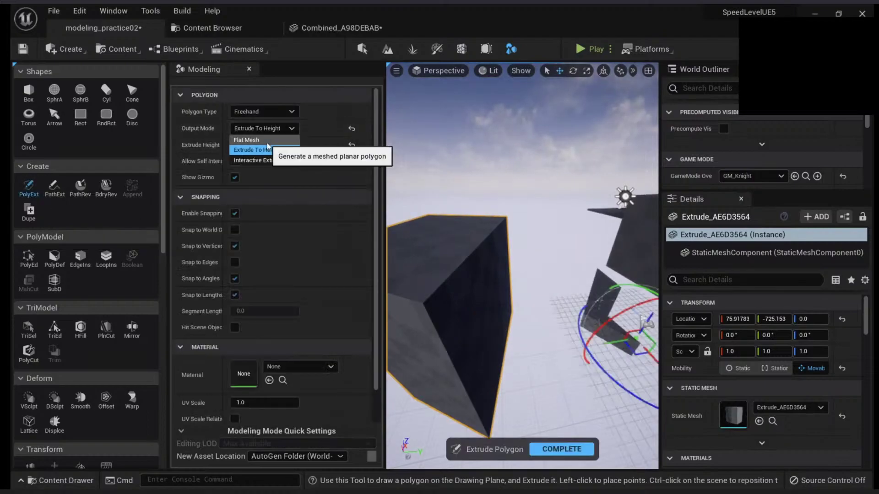
click(256, 160)
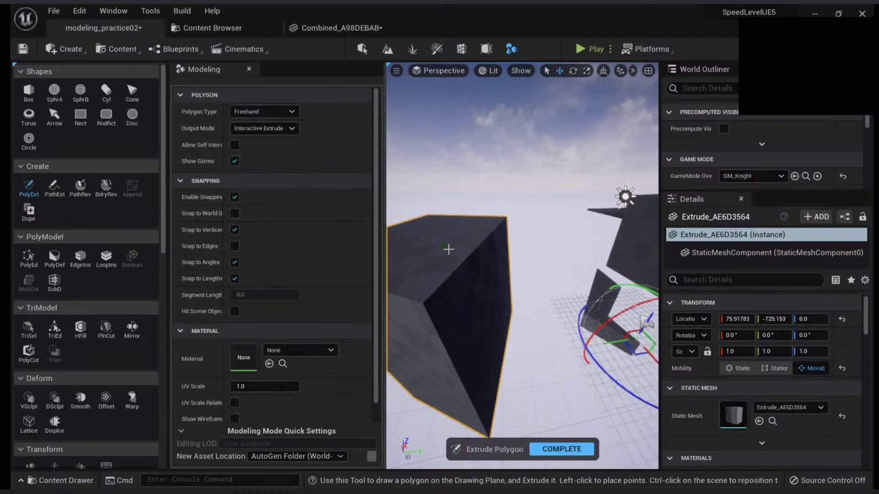
right_drag(447, 249, 485, 266)
key(w)
key(s)
key(w)
right_drag(467, 220, 476, 211)
click(272, 113)
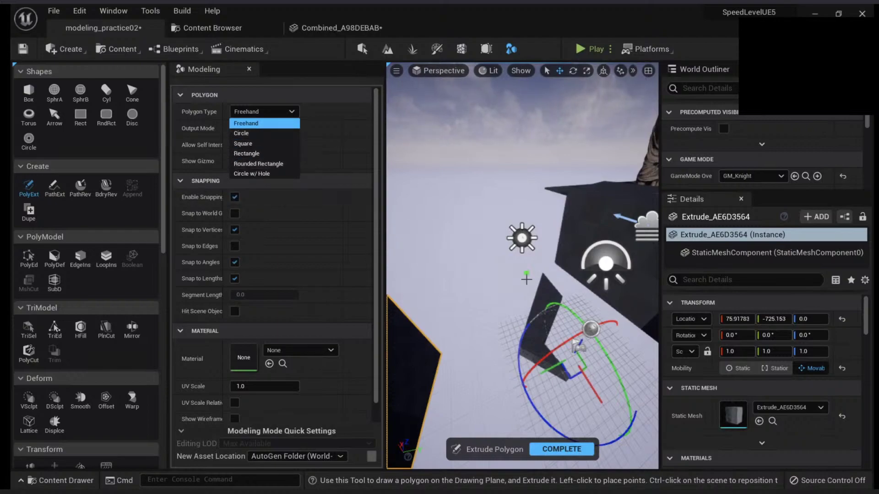
right_drag(493, 278, 493, 278)
click(282, 113)
click(281, 133)
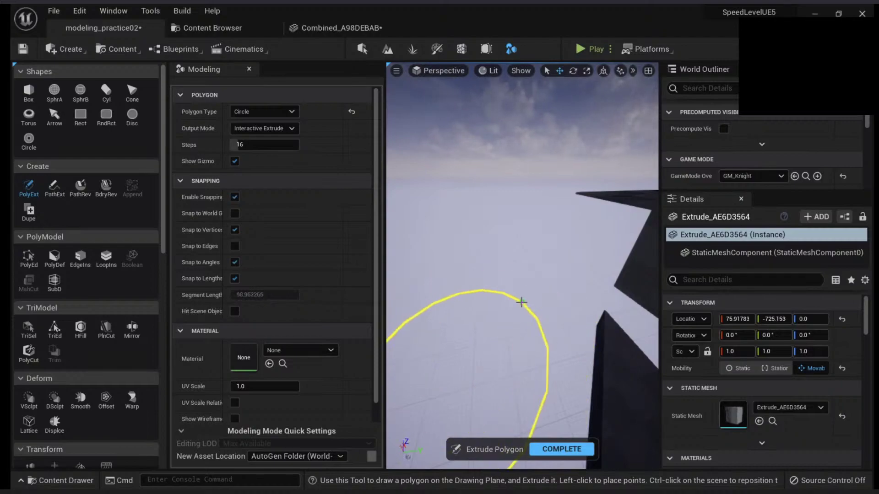
Draw a 16-step circle between the blocks, extrude it into a tall cylinder and complete the tool.
click(522, 302)
key(s)
right_drag(522, 302, 506, 247)
key(w)
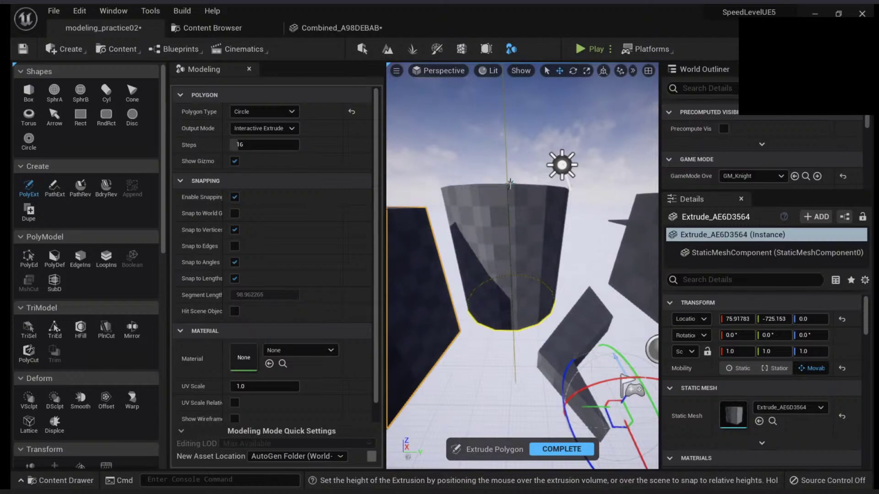
click(510, 182)
click(558, 445)
right_drag(557, 445, 533, 297)
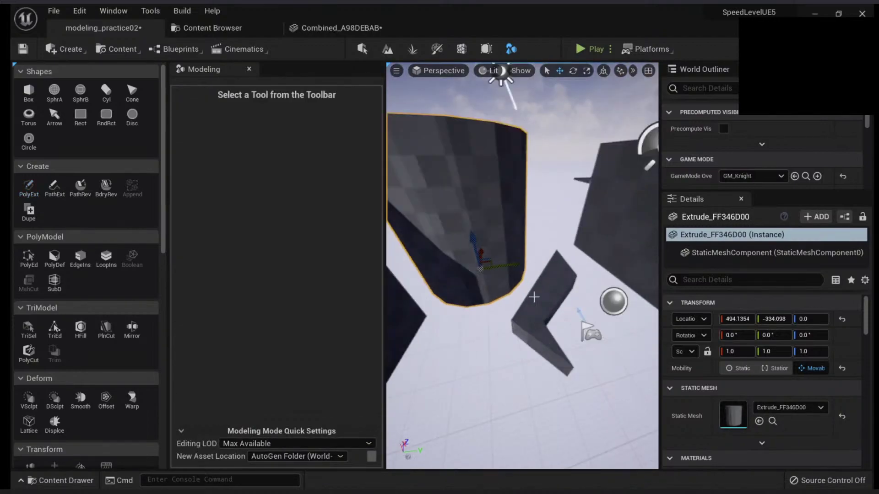
Find the cylinder's generated static mesh in the Content Browser, look over the generated assets and return to the level.
click(773, 421)
click(128, 26)
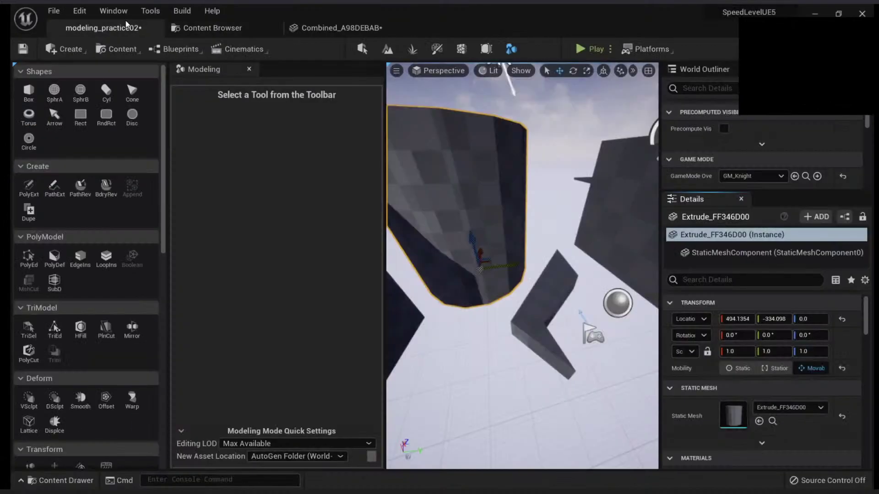
right_drag(521, 265, 521, 242)
click(209, 28)
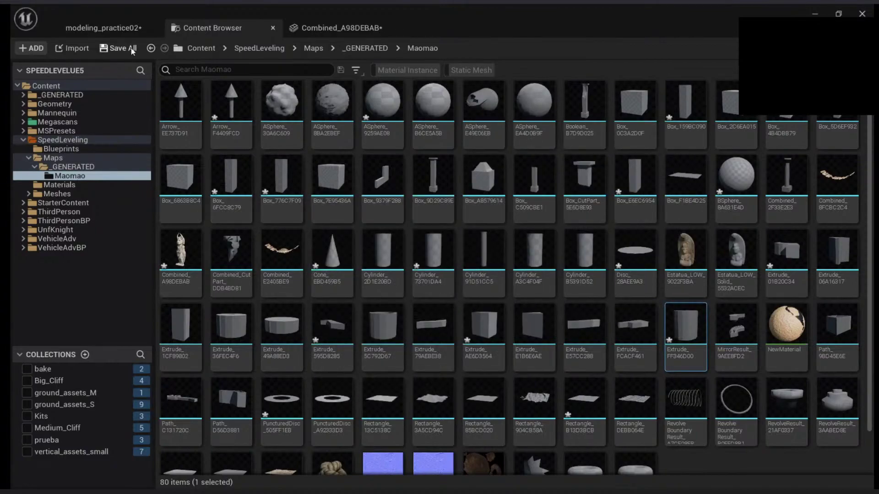
click(115, 29)
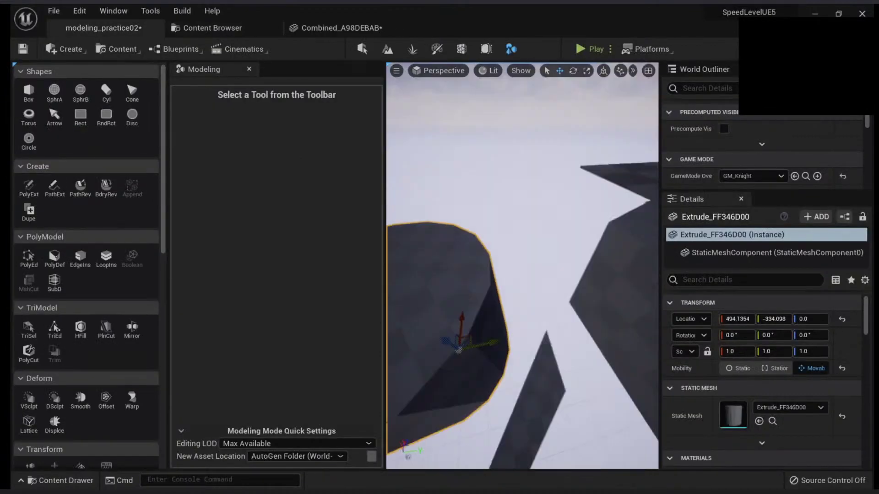
Create a thick disc behind the cylinder with PolyExt using Circle w/ Hole, feature size ratio 0.25 and 16 steps.
click(29, 188)
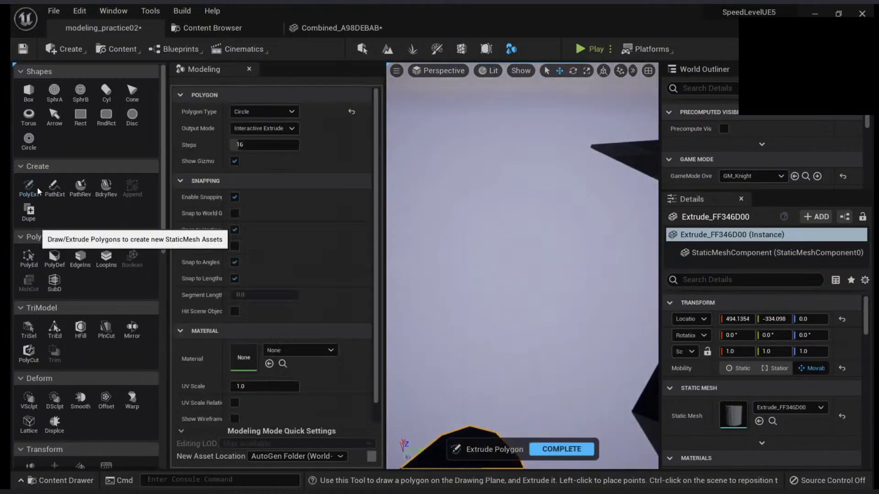
click(249, 114)
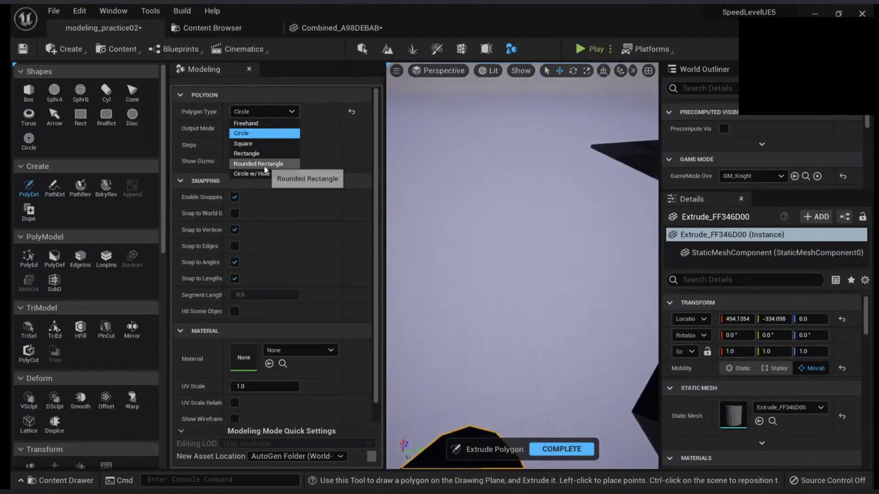
click(253, 173)
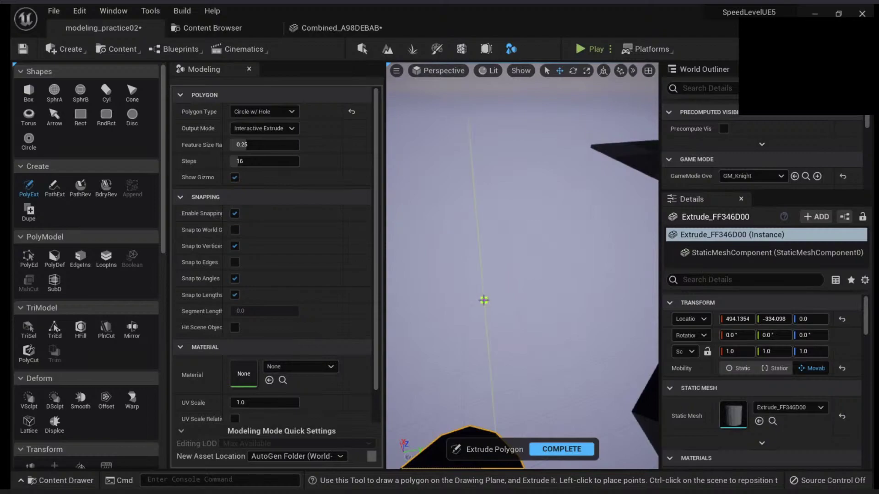
click(487, 295)
click(529, 257)
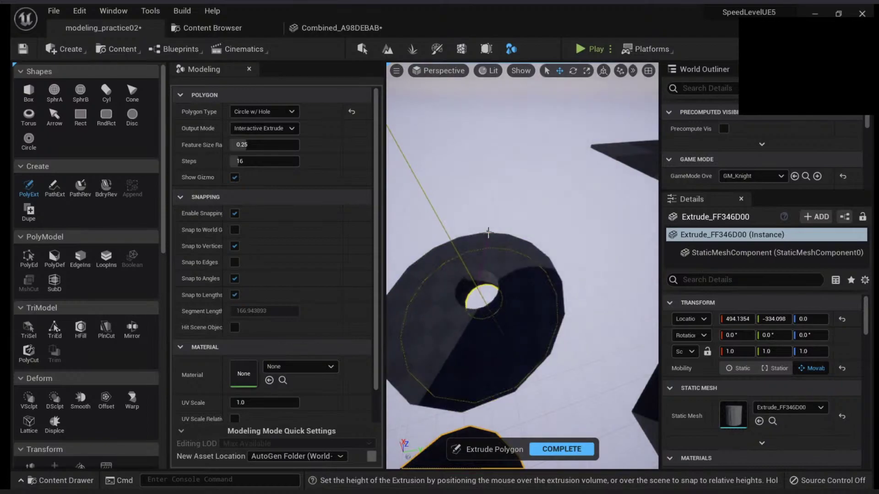
click(489, 233)
mouse_move(506, 343)
right_down()
mouse_move(499, 274)
mouse_move(506, 339)
right_up()
click(562, 449)
Start play mode from a point on the holed disc, with the viewport in full screen and mouse control captured.
right_click(528, 384)
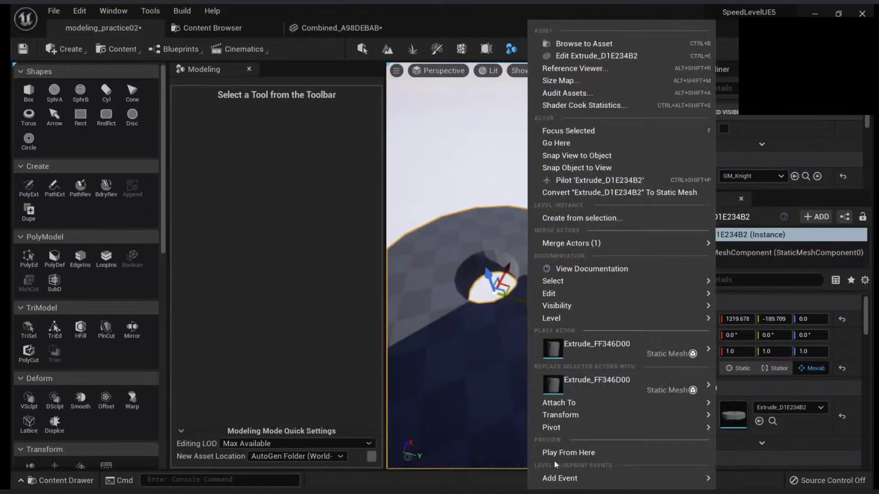
click(557, 455)
key(F11)
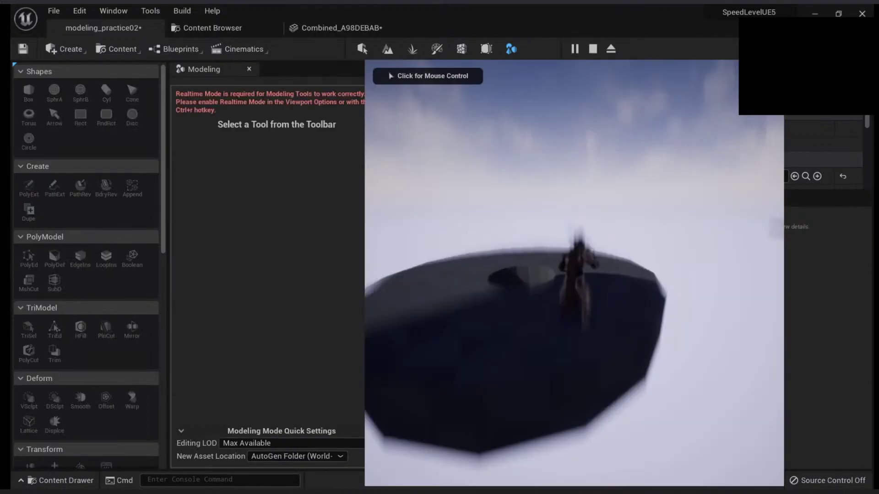
click(522, 265)
Run the character across the disc and around its hole to test the collision, and stop play mode.
key(w)
key(d)
key(w)
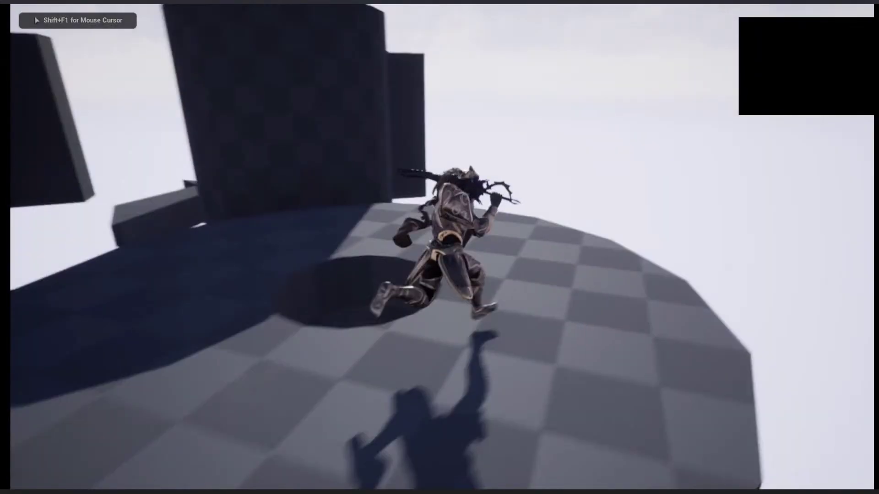
key(a)
key(s)
key(s)
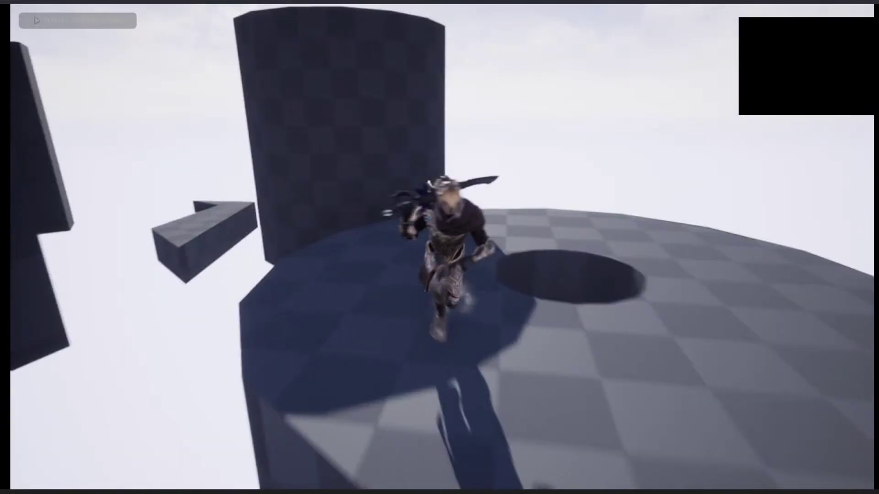
key(w)
key(s)
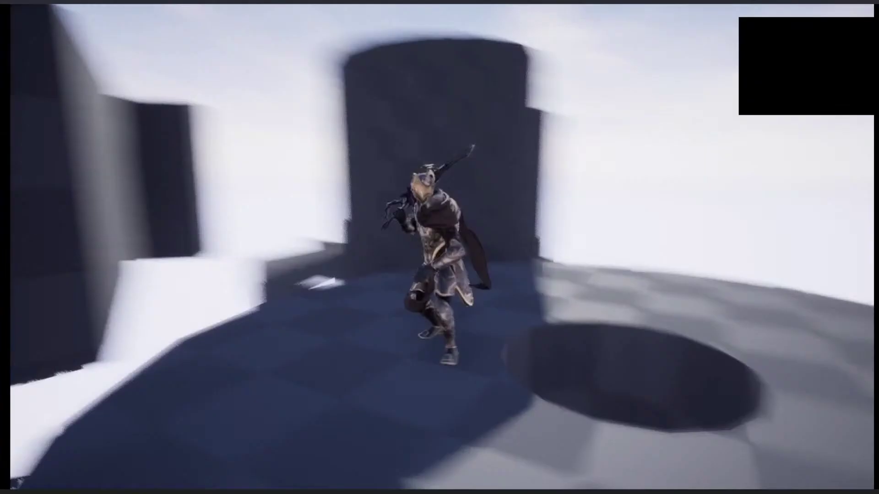
key(w)
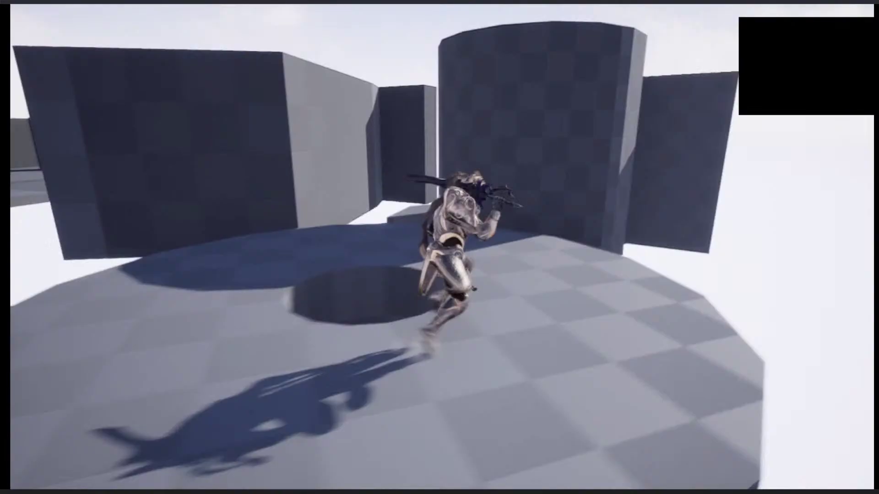
key(a)
key(Escape)
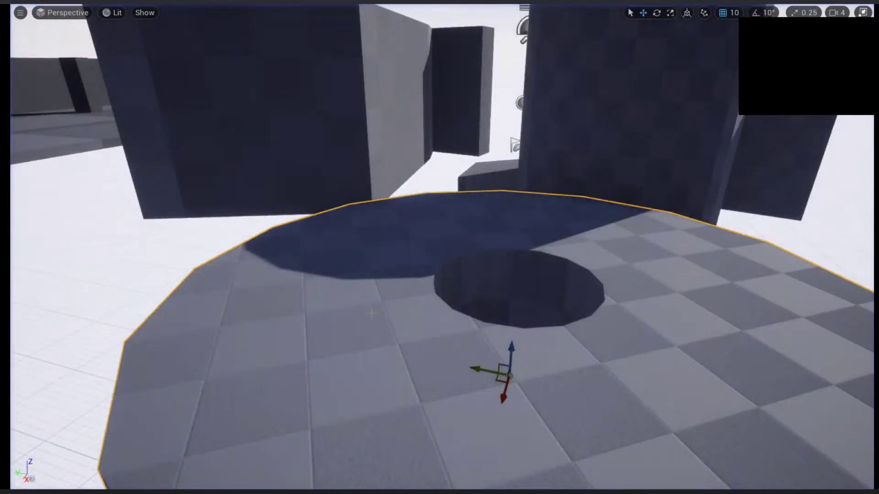
Return the viewport from full screen to the normal editor layout.
key(s)
right_drag(371, 313, 224, 344)
key(w)
key(F11)
right_drag(558, 308, 556, 302)
scroll(555, 303, down, 3)
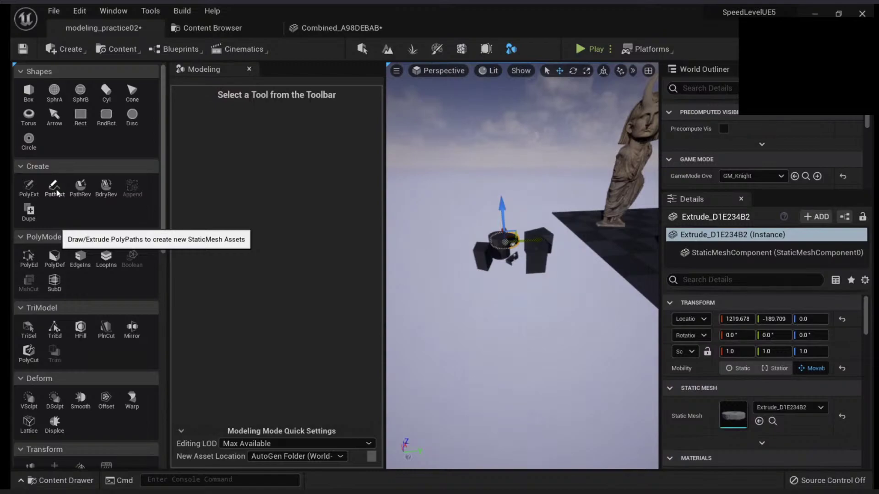
Draw a closed six-sided path on the empty ground with PathExt, extrude it about 72 wide and 750 high, and complete it.
click(56, 194)
right_drag(439, 320, 413, 352)
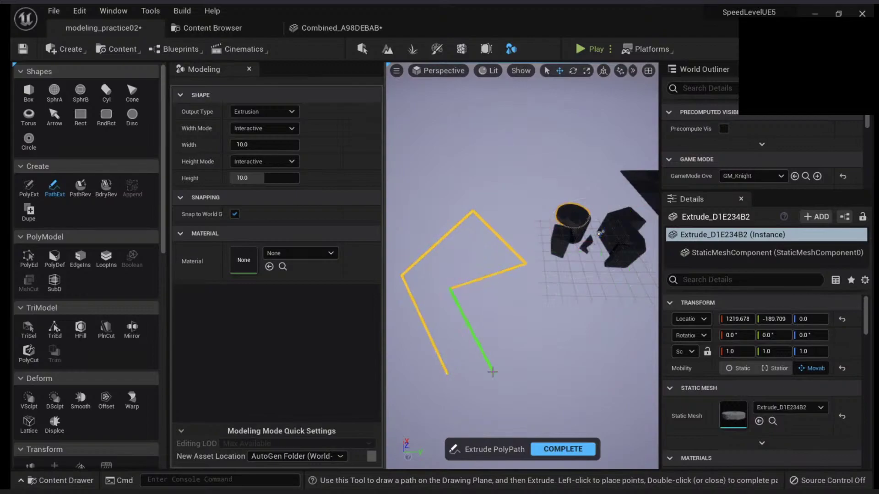
click(448, 374)
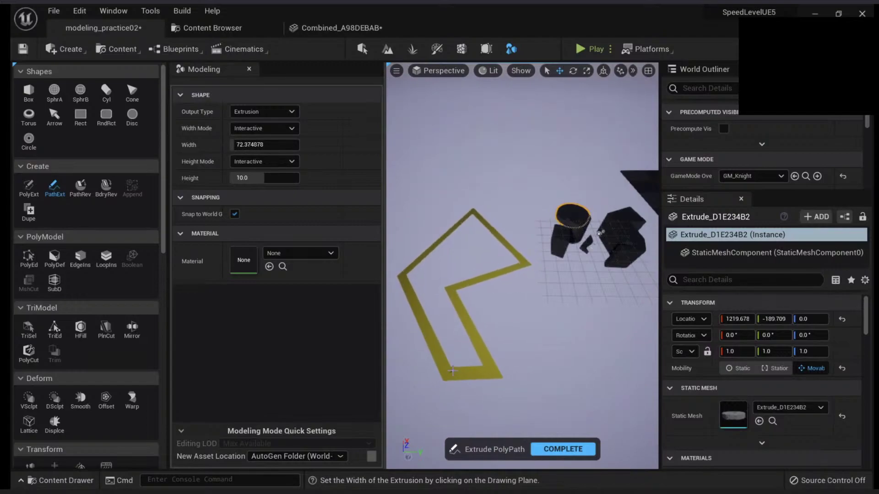
click(453, 371)
click(453, 311)
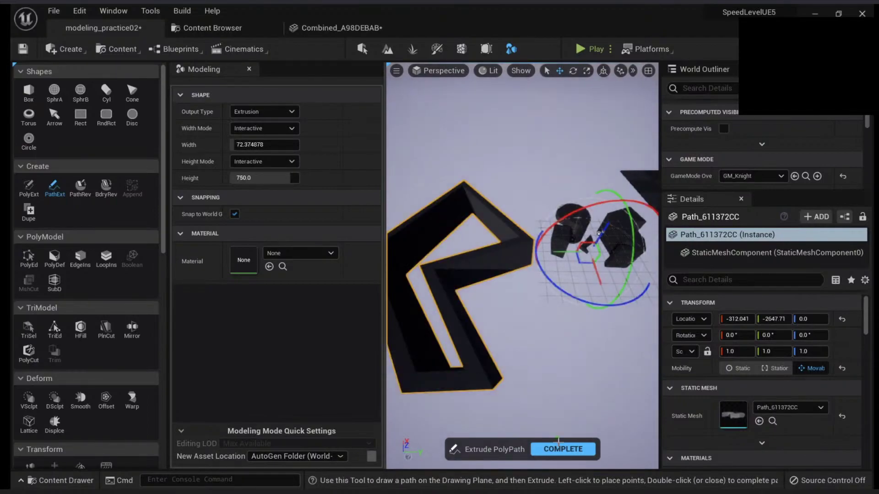
click(560, 448)
Restart PathExt and set its output type to Ramp.
right_drag(554, 366, 650, 302)
key(w)
key(e)
right_drag(577, 298, 579, 325)
key(s)
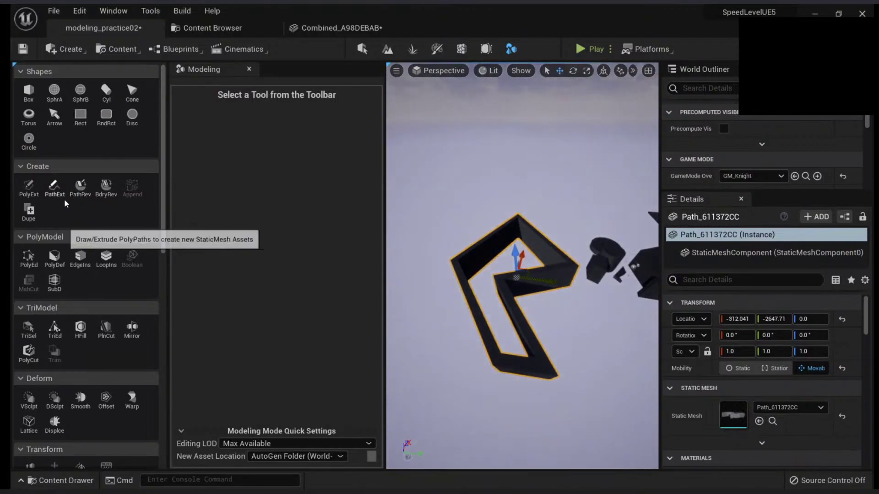
click(56, 188)
click(291, 113)
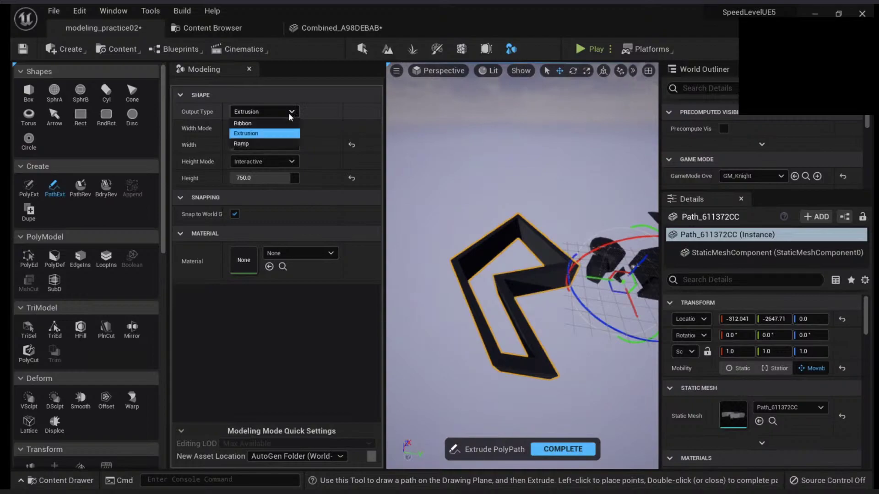
right_drag(480, 262, 451, 266)
click(264, 113)
click(263, 146)
Draw a closed four-sided path on the empty ground beside the walled shape and extrude it as a ramp about 36 wide.
right_drag(496, 224, 488, 232)
key(a)
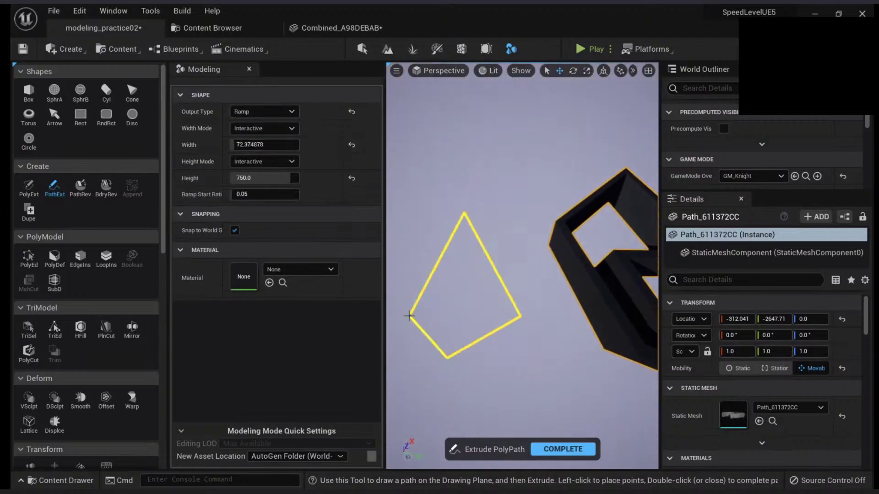
click(409, 315)
click(415, 282)
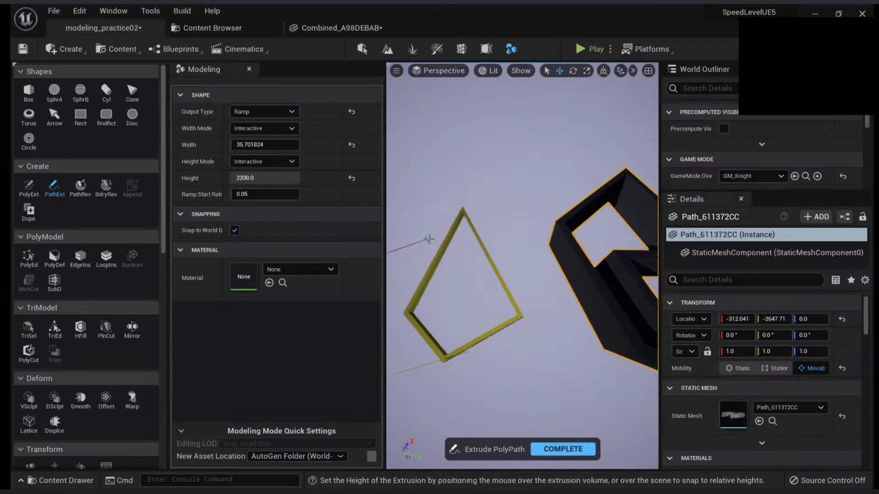
click(457, 195)
Inspect the ramp path, exit the path tool, and delete the ramp.
right_drag(457, 196, 526, 137)
key(w)
key(s)
right_drag(499, 247, 540, 279)
key(Escape)
key(Delete)
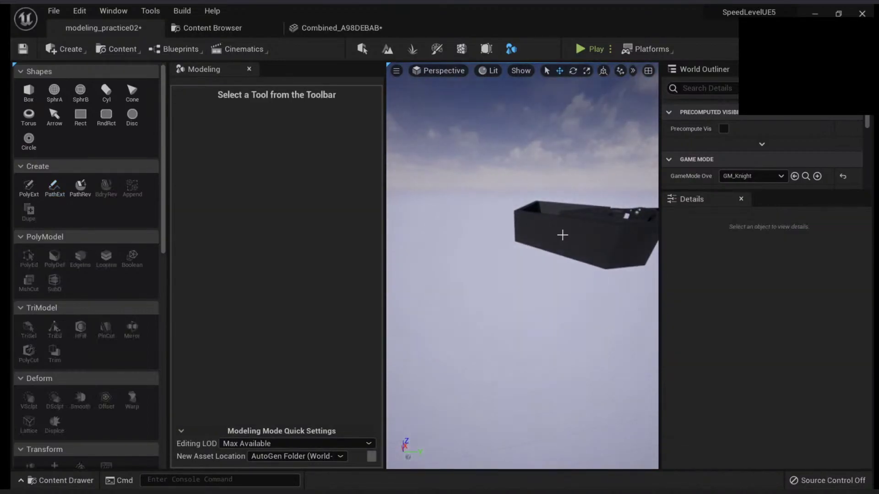
right_drag(563, 235, 563, 235)
click(81, 187)
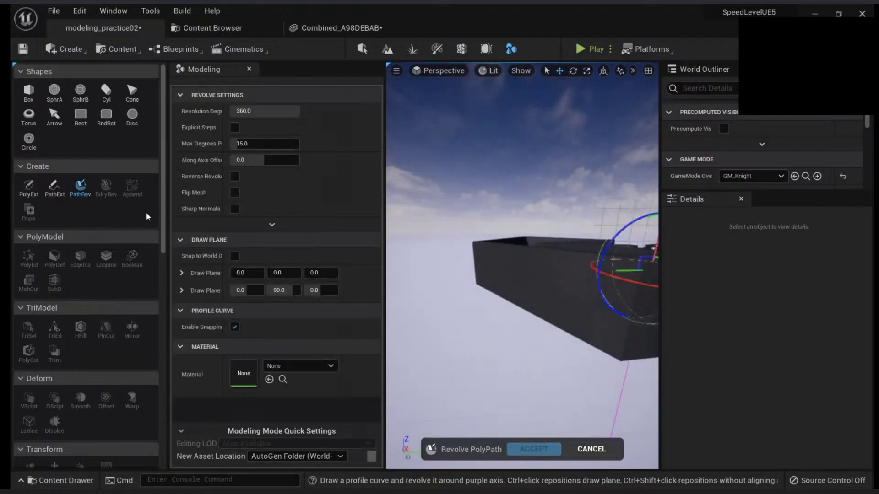
right_drag(522, 275, 503, 261)
click(591, 449)
Delete the block, the cylinder and the small angular extrusion standing beside the large walled shape.
click(485, 261)
shift+click(433, 269)
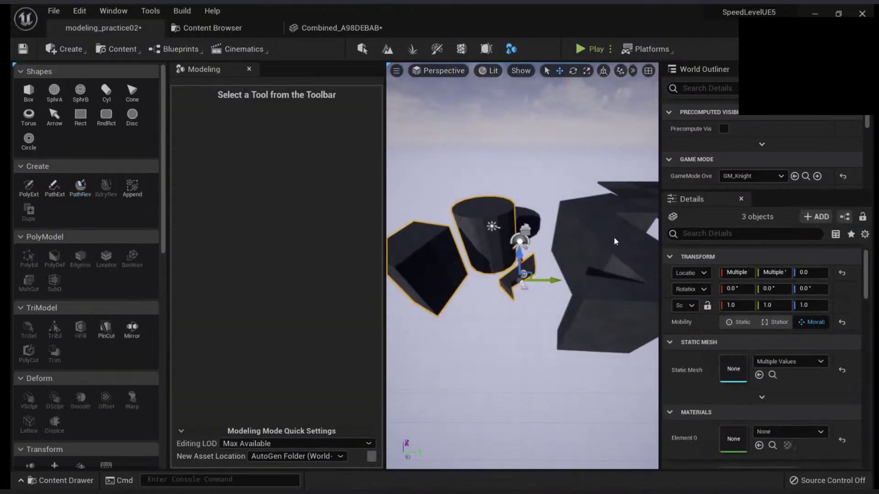
key(Delete)
right_drag(528, 211, 528, 212)
click(81, 186)
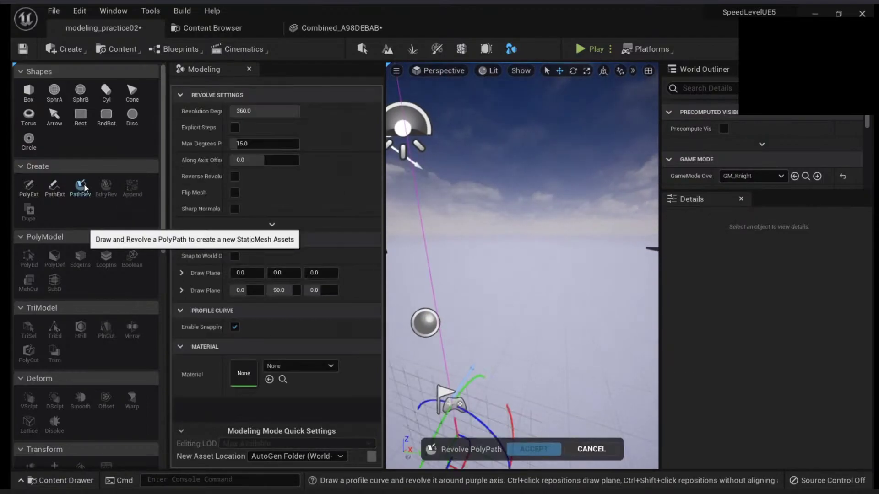
right_drag(502, 297, 497, 294)
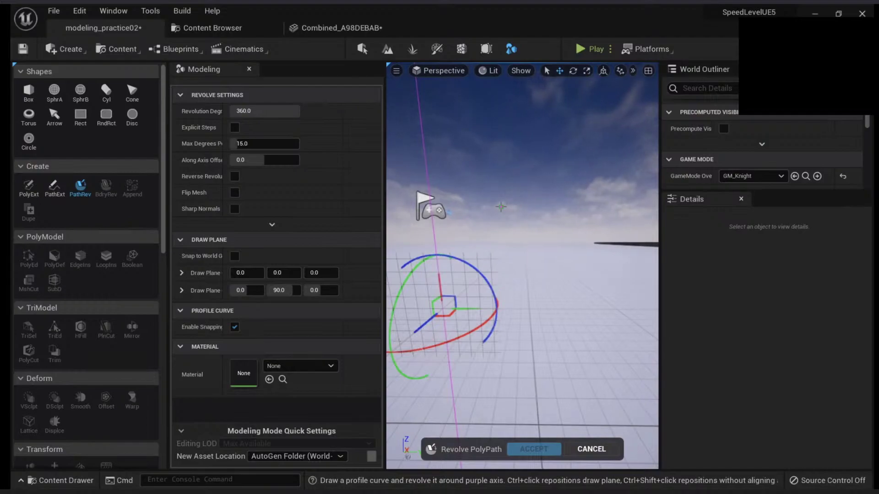
right_drag(517, 225, 517, 224)
right_drag(572, 197, 636, 179)
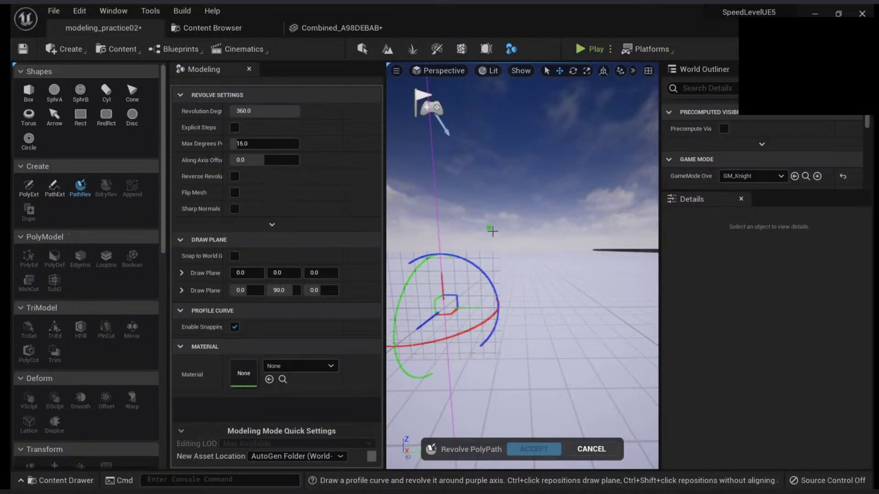
right_drag(492, 231, 468, 230)
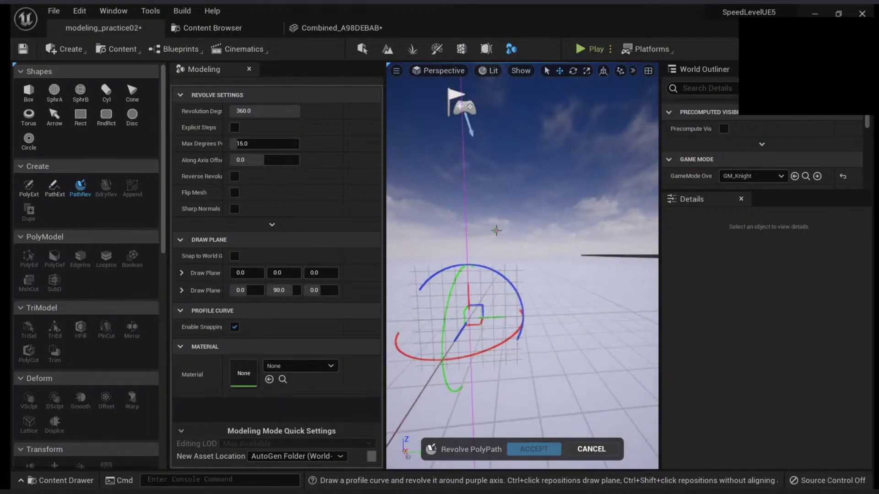
right_drag(512, 243, 510, 235)
drag(487, 248, 490, 248)
mouse_move(506, 237)
right_down()
mouse_move(505, 220)
mouse_move(547, 213)
mouse_move(526, 188)
mouse_move(517, 191)
right_up()
click(591, 449)
Draw a closed, stepped profile beside the purple axis with PathRev to revolve it into a ring.
click(80, 185)
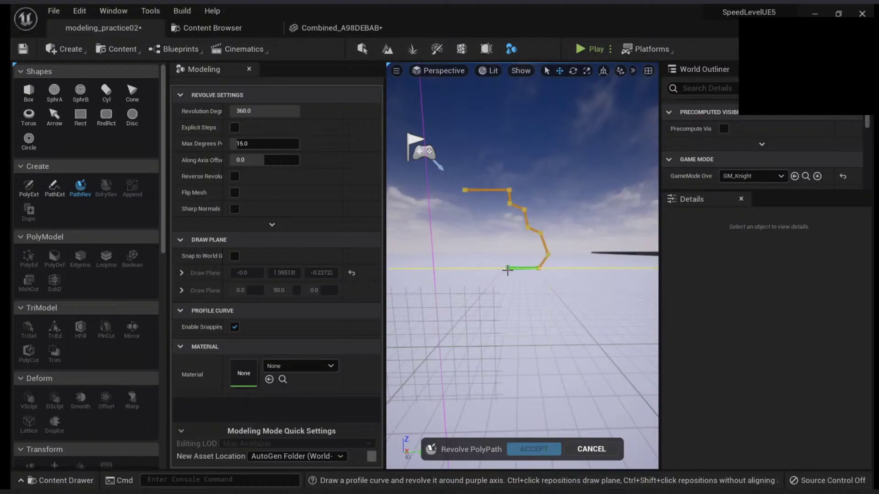
click(463, 189)
right_drag(501, 231, 473, 268)
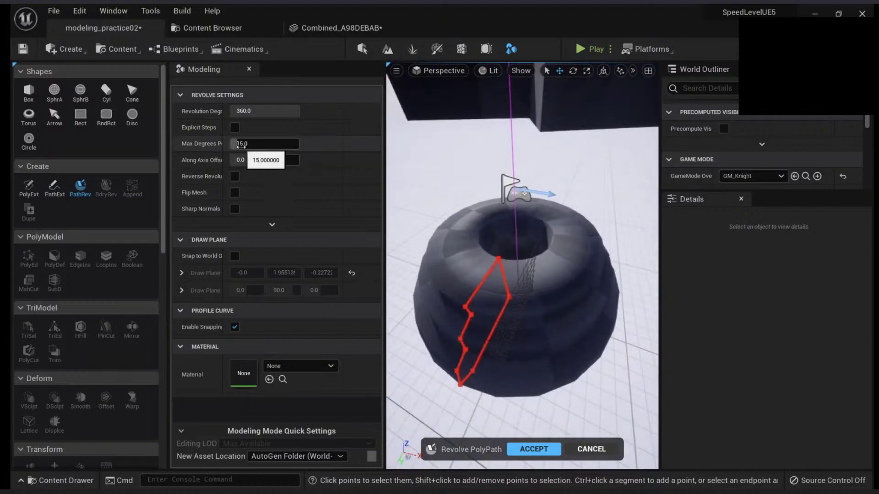
Try a max-degrees step of about 14.2 in wireframe view and an Along Axis Offset of about 0.24, and restore both defaults.
key(alt+2)
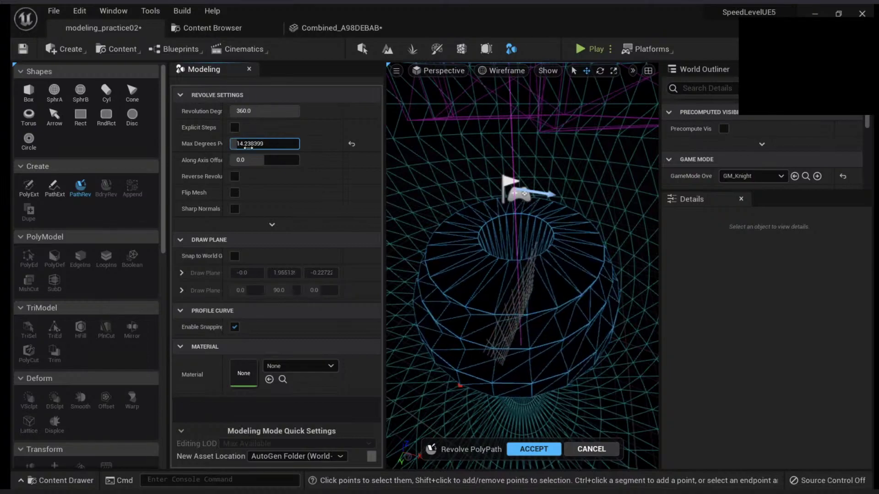
key(alt+4)
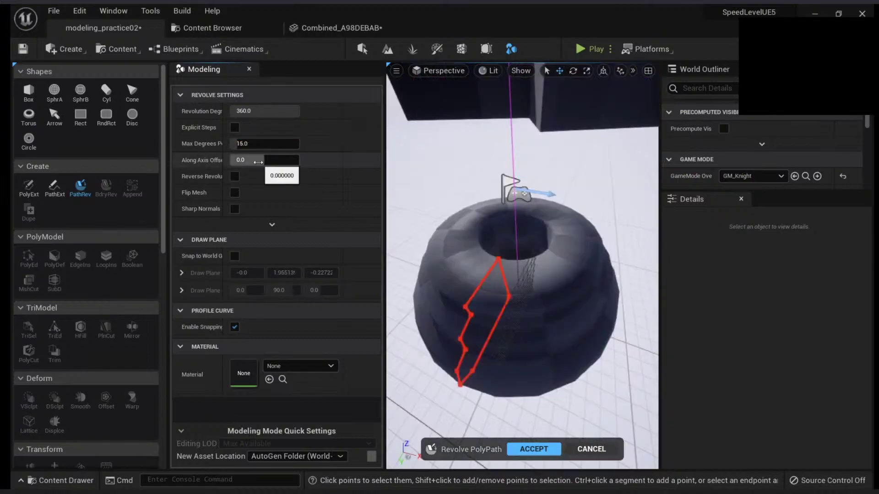
drag(263, 162, 258, 161)
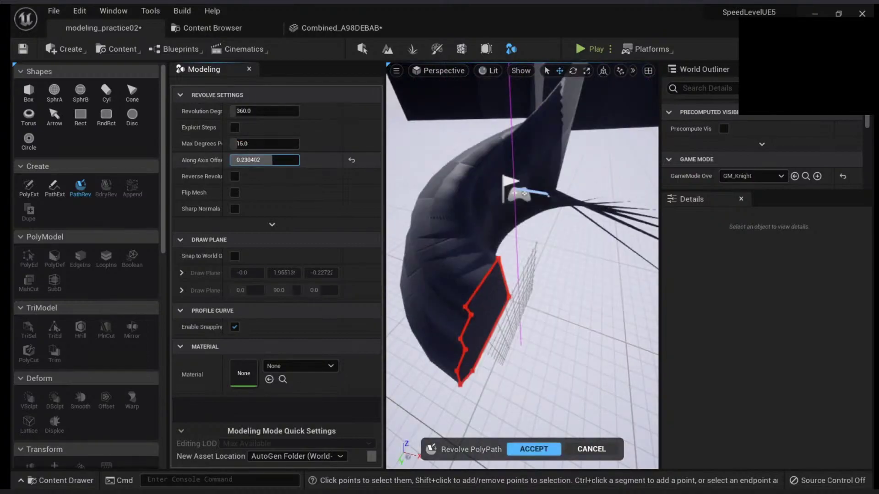
mouse_move(272, 159)
mouse_down()
mouse_move(258, 160)
mouse_move(273, 160)
mouse_up()
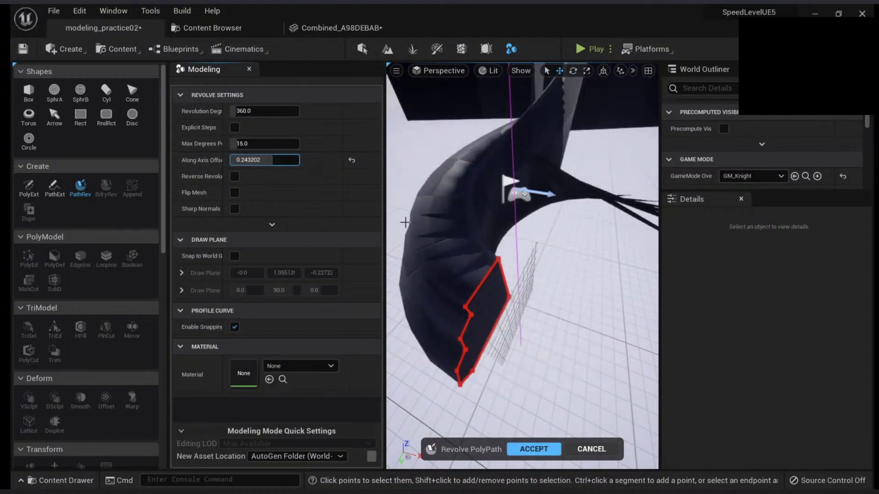
right_drag(405, 222, 492, 197)
click(351, 160)
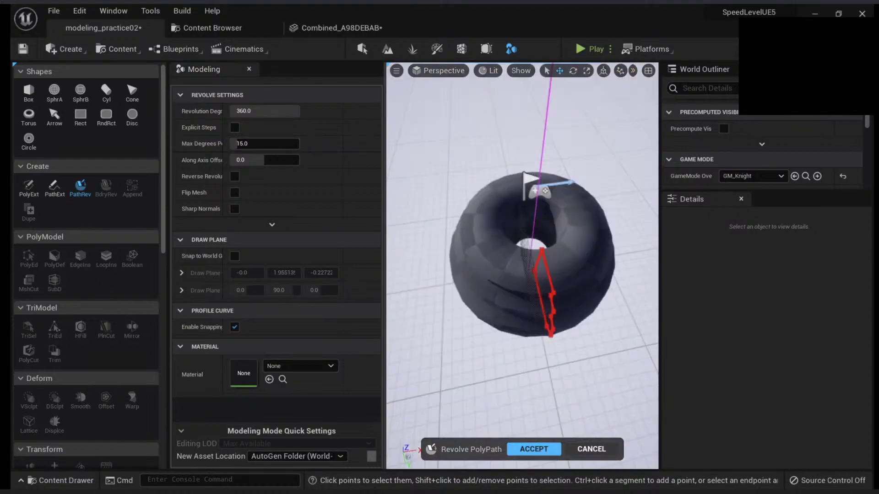
Try partial revolutions of about 173 and 300 degrees on the ring, and return it to 360 degrees.
mouse_move(522, 257)
right_down()
mouse_move(526, 283)
mouse_move(524, 270)
right_up()
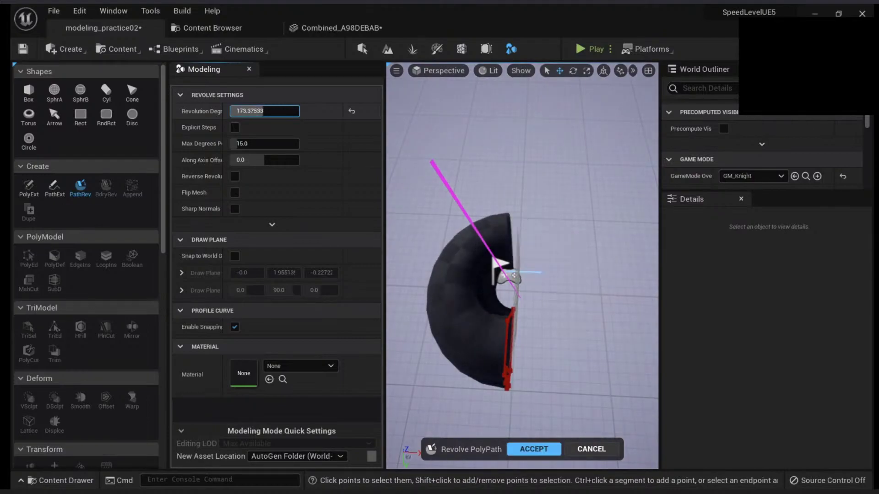
mouse_move(419, 215)
right_down()
mouse_move(417, 174)
mouse_move(432, 184)
mouse_move(419, 215)
right_up()
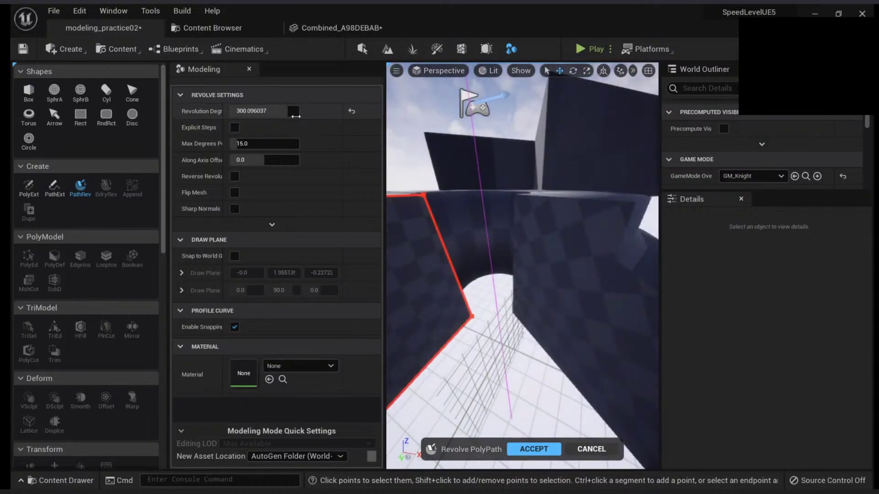
drag(294, 115, 307, 116)
right_drag(423, 201, 414, 217)
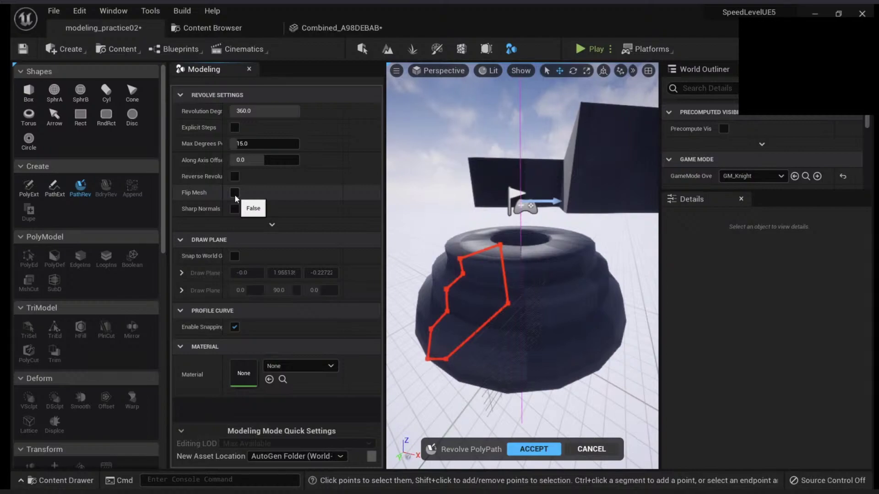
Accept the full 360-degree revolve of the ring with the mesh left unflipped.
key(w)
right_drag(423, 275, 409, 262)
click(534, 449)
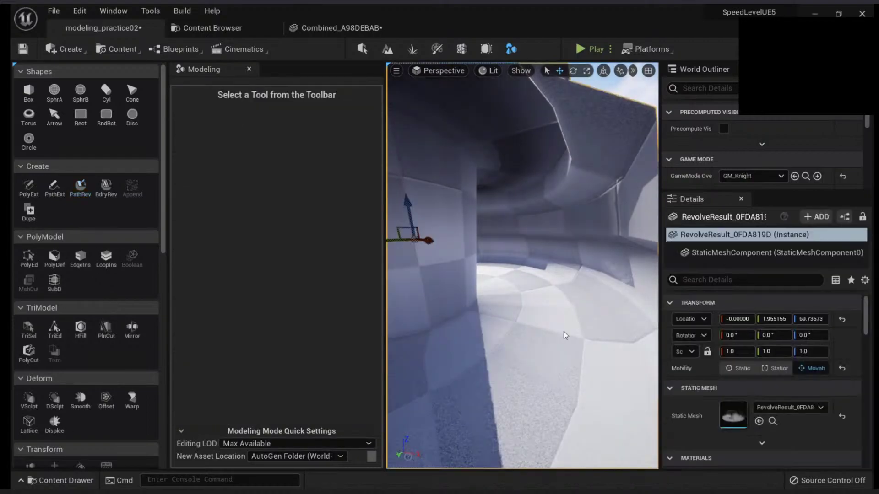
Scale the revolved ring to a factor of about -7.99 and move the view inside it.
right_drag(565, 333, 563, 332)
key(r)
drag(502, 294, 439, 316)
right_drag(501, 293, 540, 305)
Play from a spot inside the enlarged ring, run the character around its interior in full screen, and stop play mode.
right_click(575, 447)
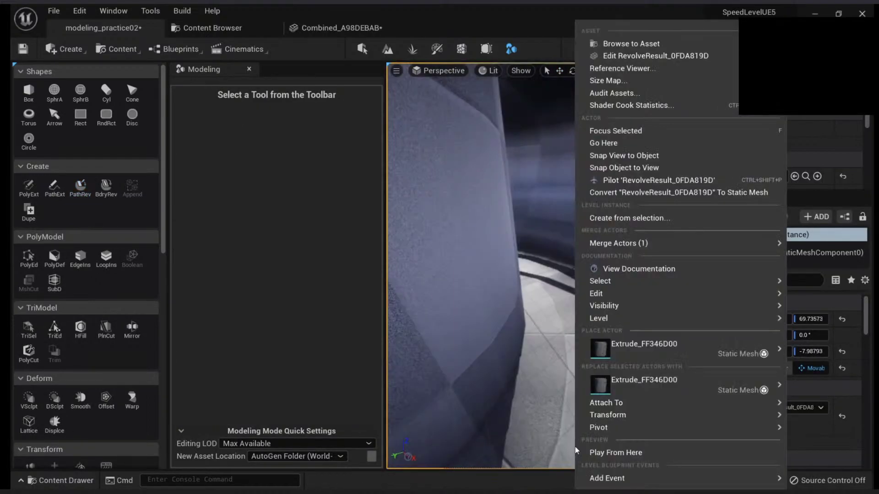
click(575, 447)
key(w)
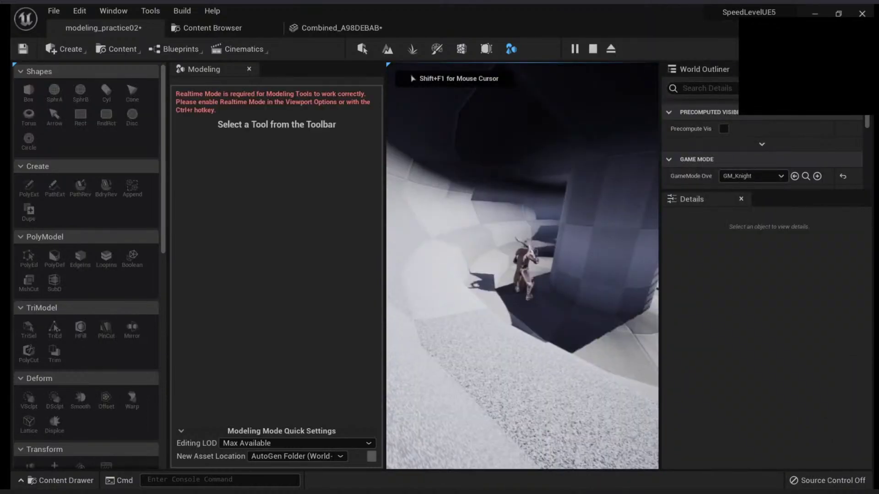
key(F11)
key(w)
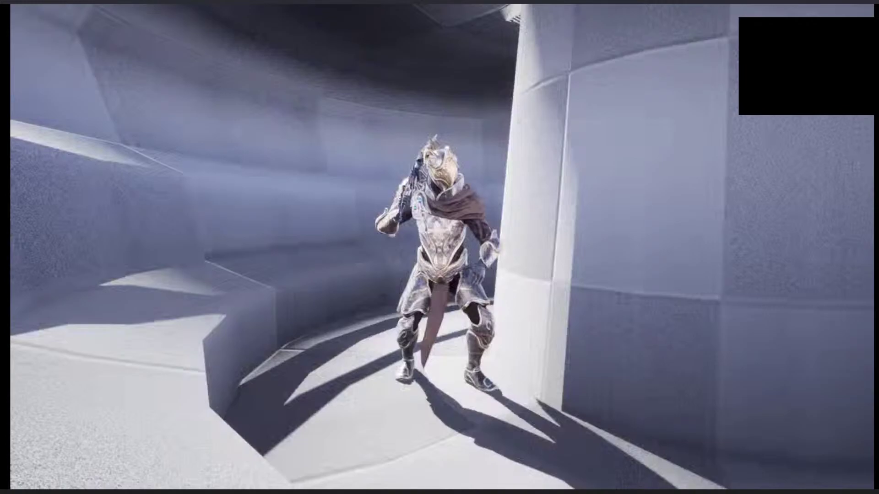
key(F11)
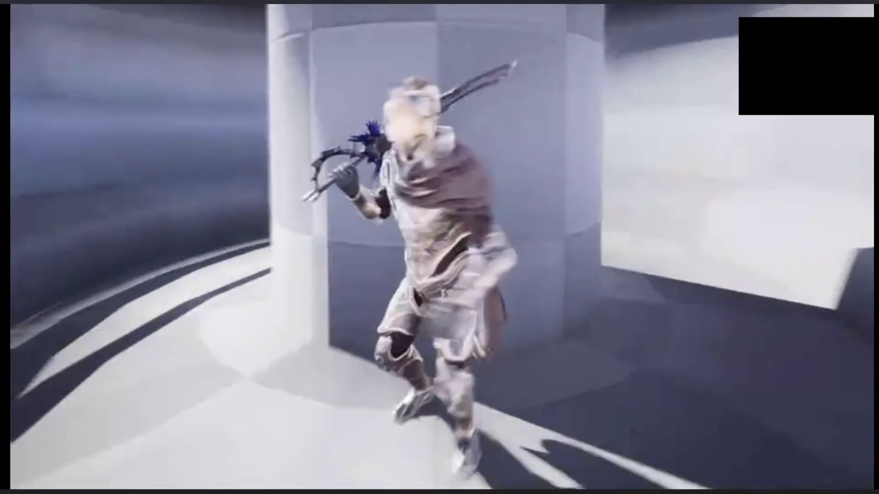
key(Escape)
Try further scaling of the revolved ring and undo the scale changes.
right_drag(440, 247, 442, 192)
drag(440, 139, 423, 150)
key(ctrl+z)
key(ctrl+z)
mouse_move(433, 110)
mouse_down()
mouse_move(433, 95)
mouse_move(433, 119)
mouse_move(433, 104)
mouse_up()
key(ctrl+z)
Return to the normal editor layout and delete the revolved ring.
key(s)
right_drag(500, 229, 549, 243)
key(w)
key(F11)
key(w)
scroll(573, 303, up, 2)
key(Delete)
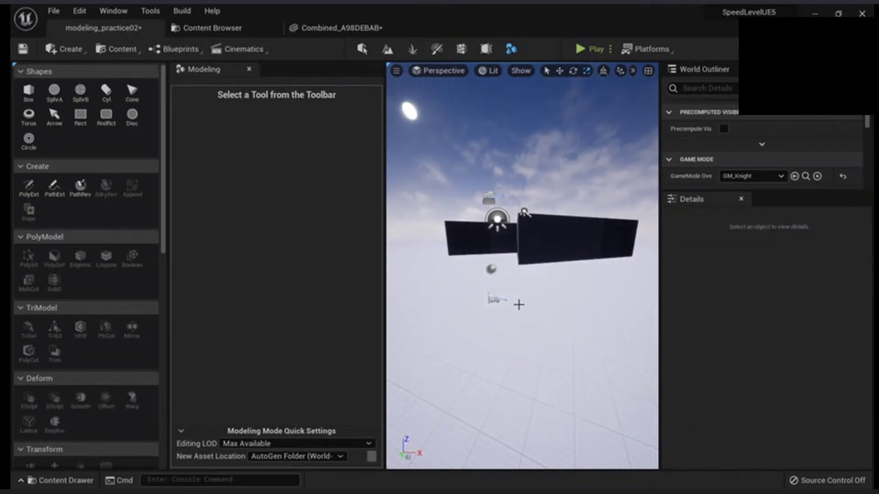
Place a 100 by 100 rounded rectangle with a 25 corner radius on the open ground and complete the shape.
scroll(503, 274, up, 3)
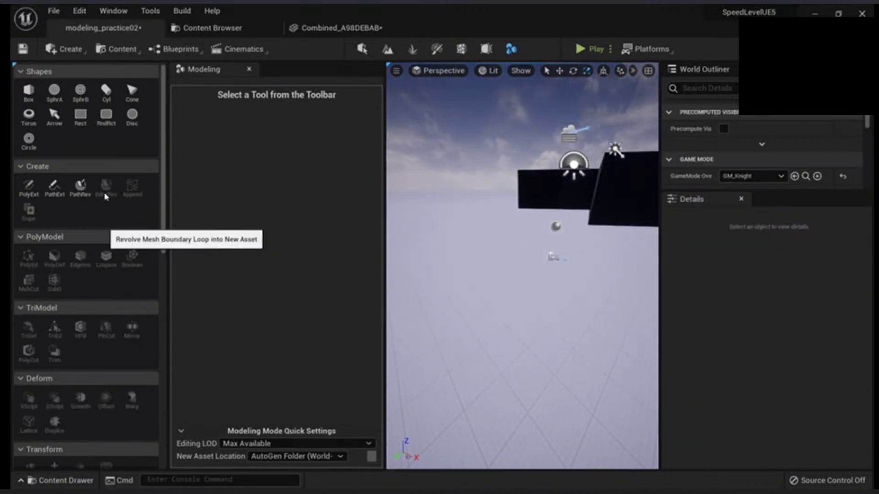
click(106, 114)
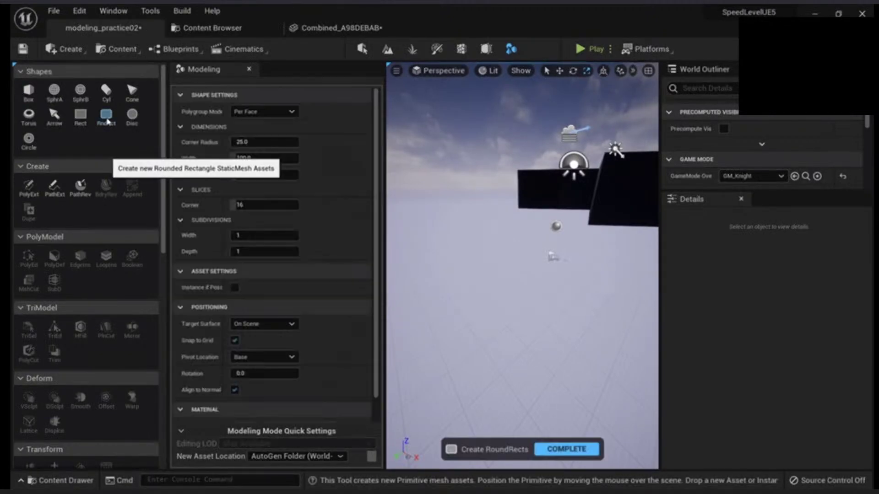
click(468, 347)
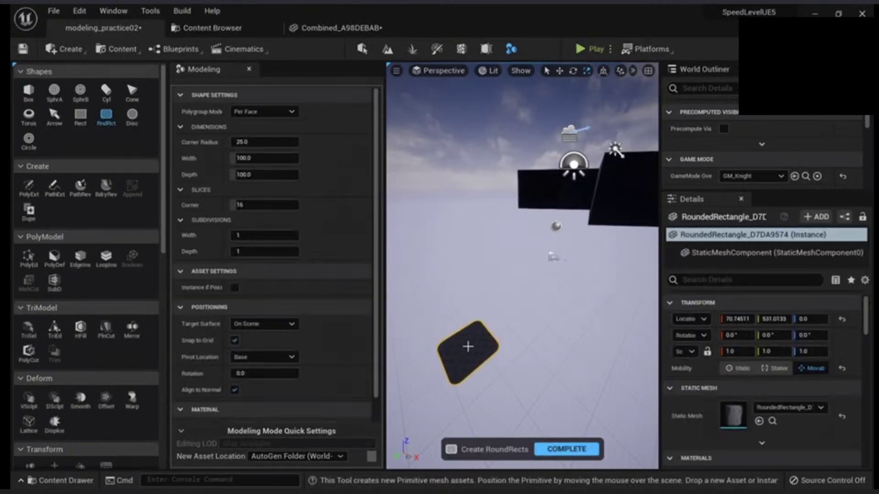
click(566, 448)
Start a boundary revolve on the selected rounded rectangle.
right_drag(545, 348, 565, 332)
key(w)
scroll(487, 369, up, 3)
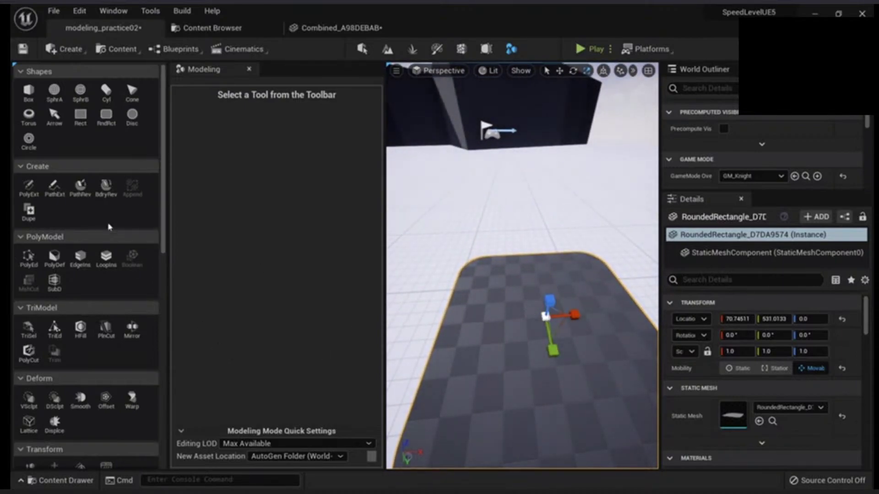
click(107, 186)
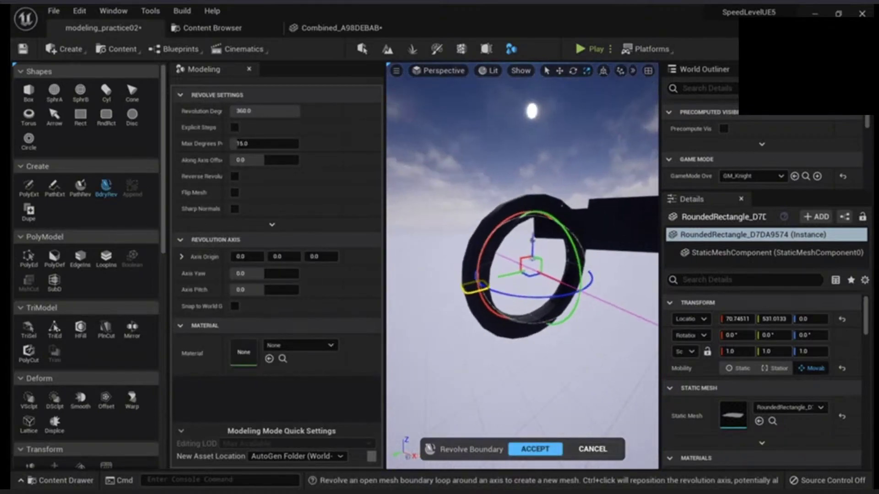
Examine the boundary revolve preview, its yellow source loop and its revolution axis from several sides.
key(w)
right_drag(521, 266, 485, 252)
alt+drag(486, 252, 641, 256)
key(w)
right_drag(521, 266, 540, 334)
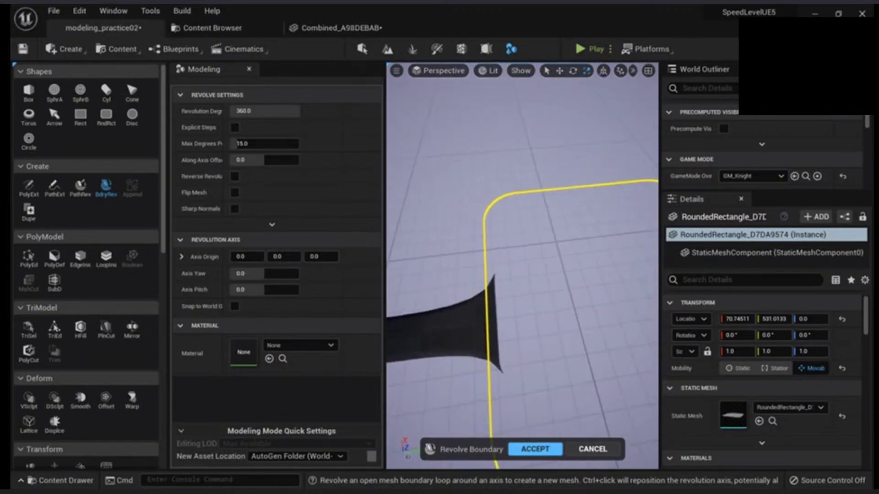
mouse_move(501, 288)
right_down()
mouse_move(567, 275)
mouse_move(501, 287)
right_up()
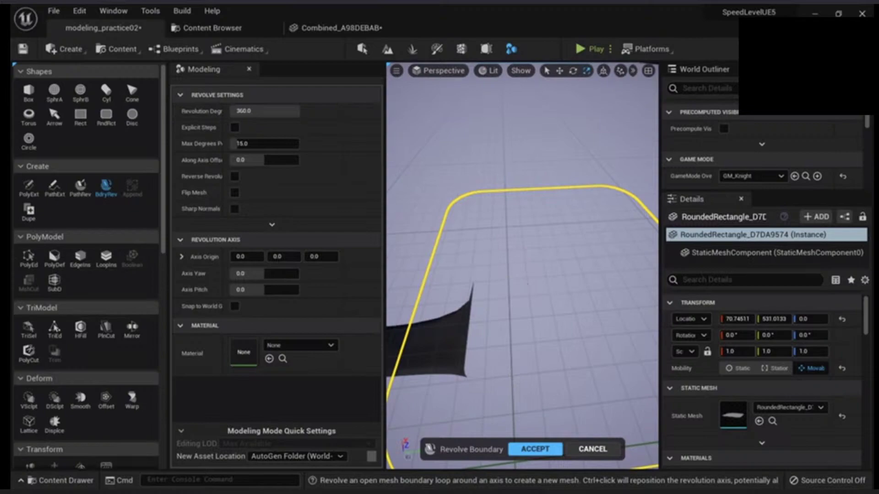
right_drag(528, 283, 544, 369)
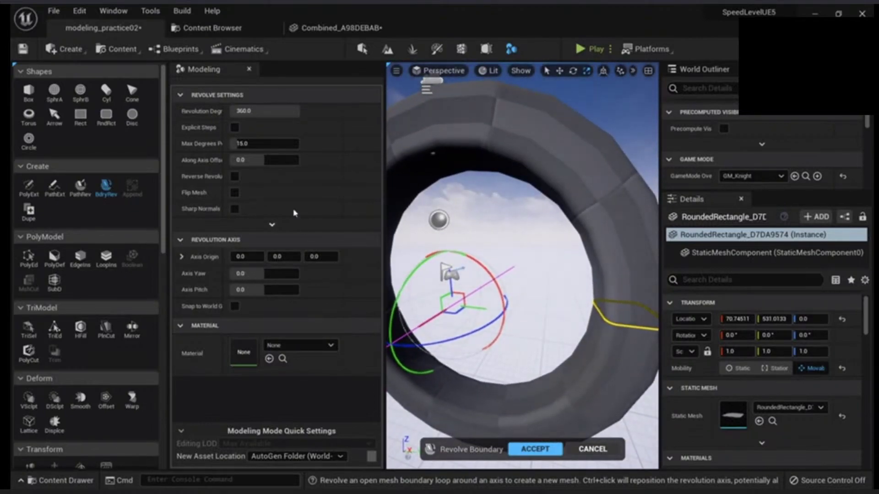
alt+drag(476, 297, 503, 302)
right_drag(492, 302, 543, 326)
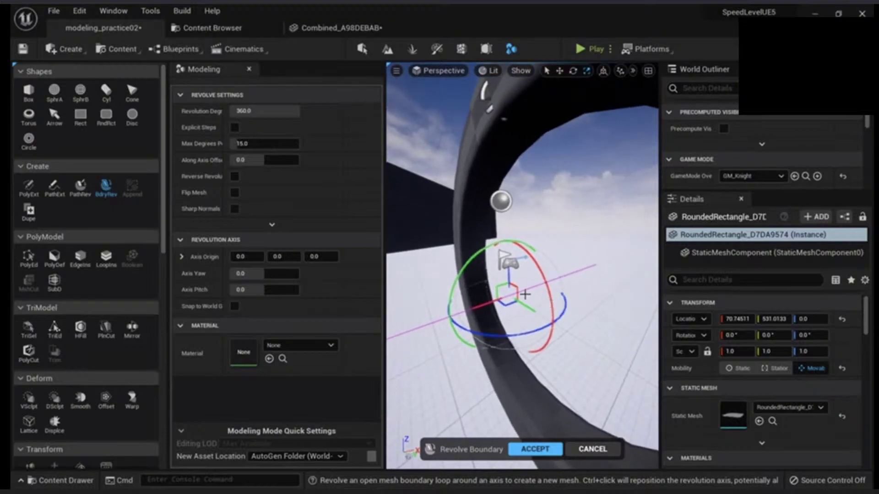
drag(544, 305, 549, 298)
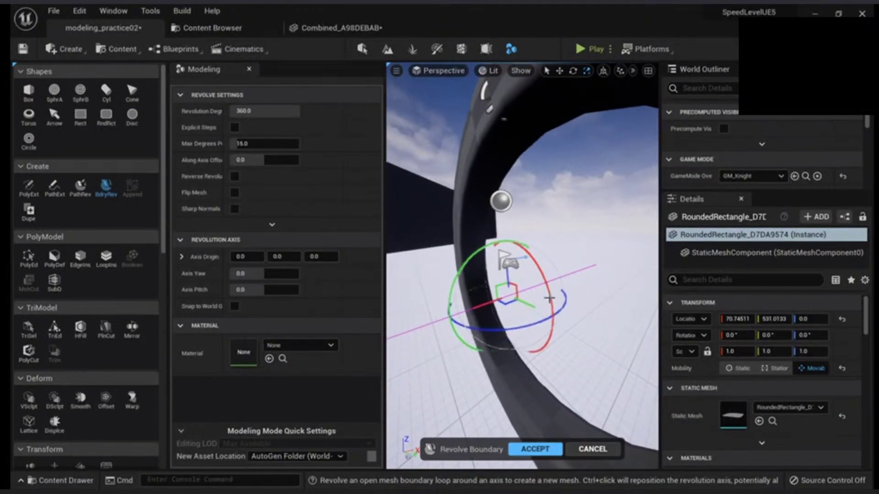
Undo the last revolution axis transform, try repositioning the axis gizmo, and undo that move too.
key(ctrl+z)
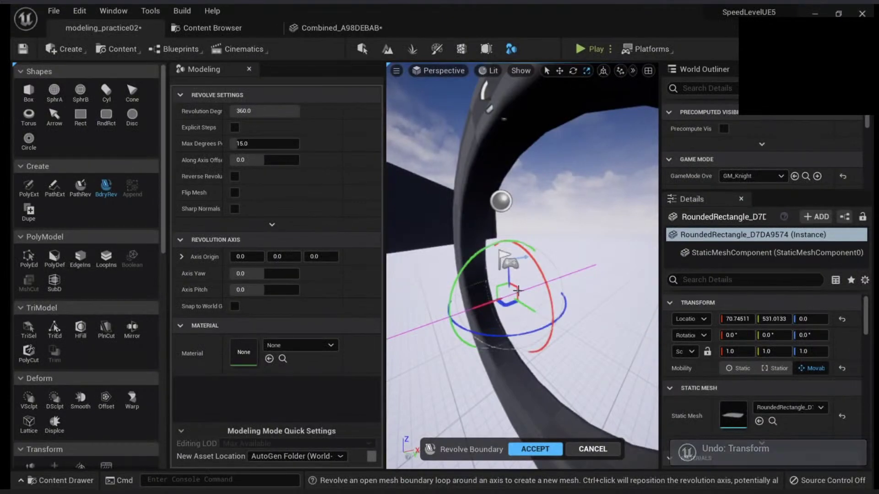
drag(503, 286, 520, 273)
key(ctrl+z)
Lower the boundary revolve's maximum degrees per step to about 7.09 while checking the wireframe, and accept the 360-degree revolve.
right_drag(432, 206, 530, 197)
drag(278, 113, 297, 113)
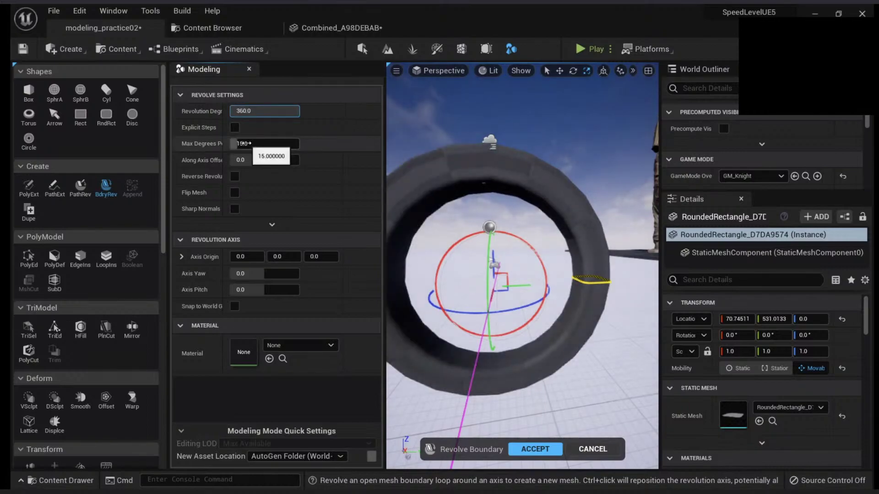
key(alt+2)
drag(243, 144, 233, 143)
key(alt+4)
alt+drag(485, 220, 403, 222)
alt+drag(586, 266, 542, 249)
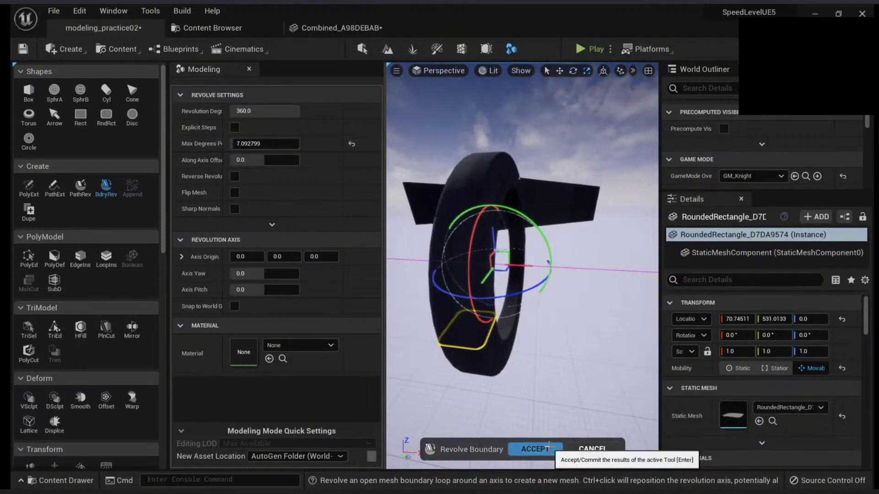
click(535, 449)
Examine the finished boundary-revolved ring in wireframe and lit views from several angles.
alt+drag(551, 384, 577, 300)
scroll(535, 295, up, 3)
key(alt+2)
key(alt+4)
scroll(537, 300, down, 4)
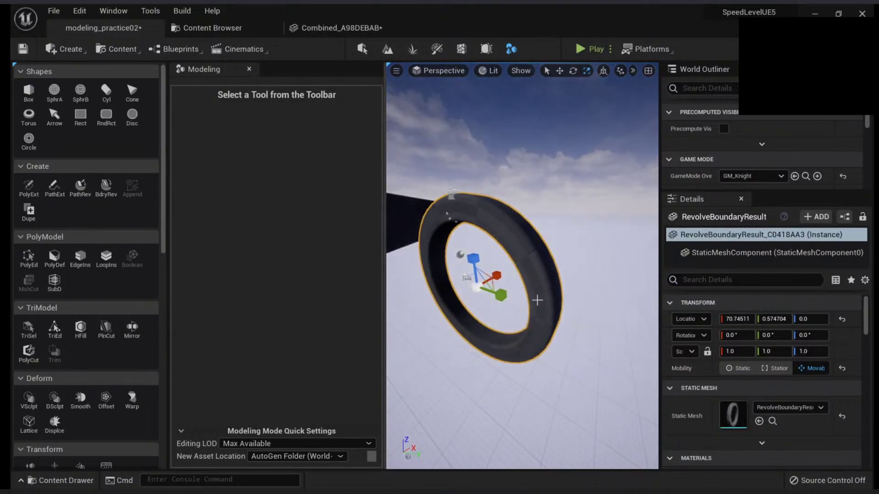
alt+drag(536, 269, 590, 275)
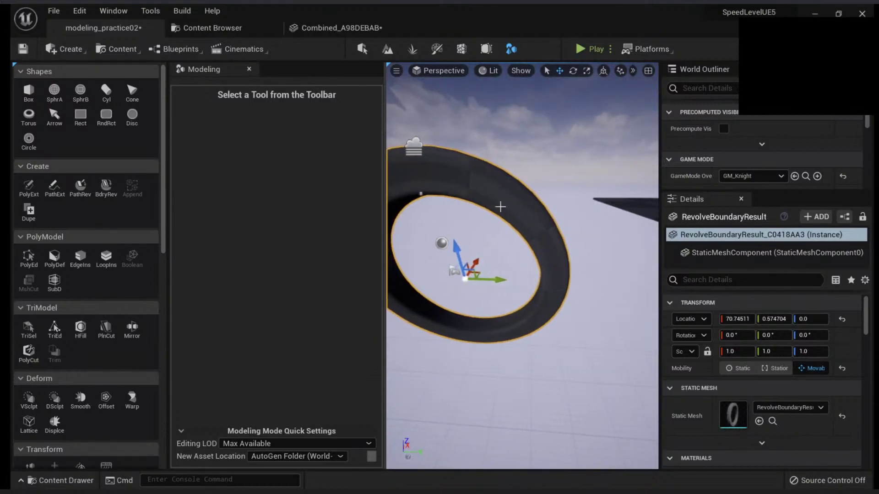
key(s)
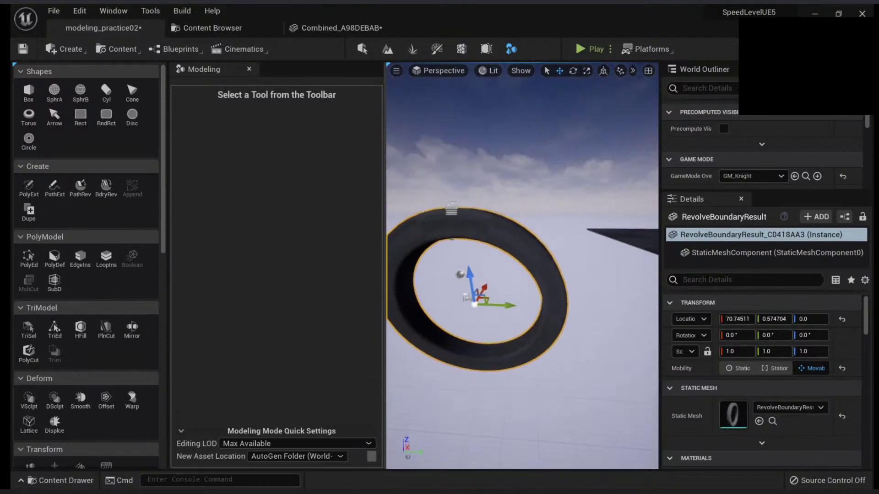